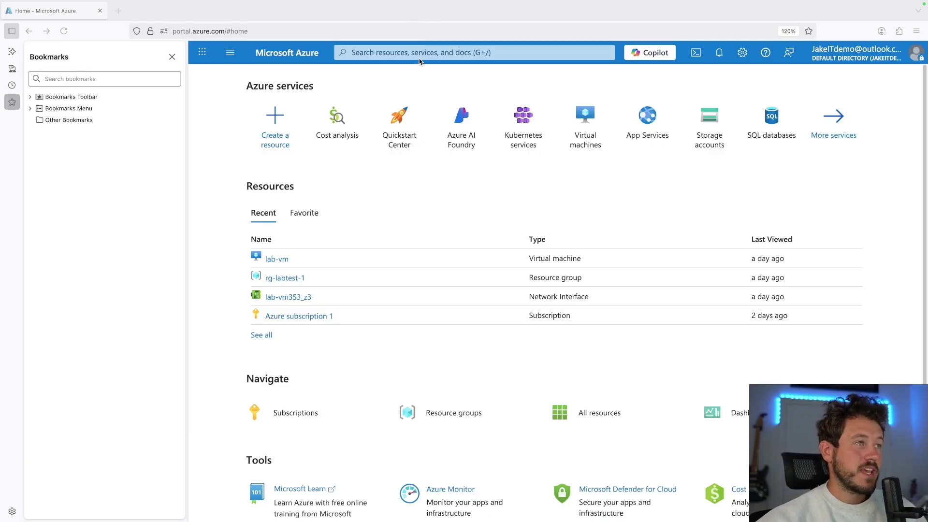
- Open Cost analysis from the Azure Home page
{"action": "left_click", "coordinate": [418, 55]}
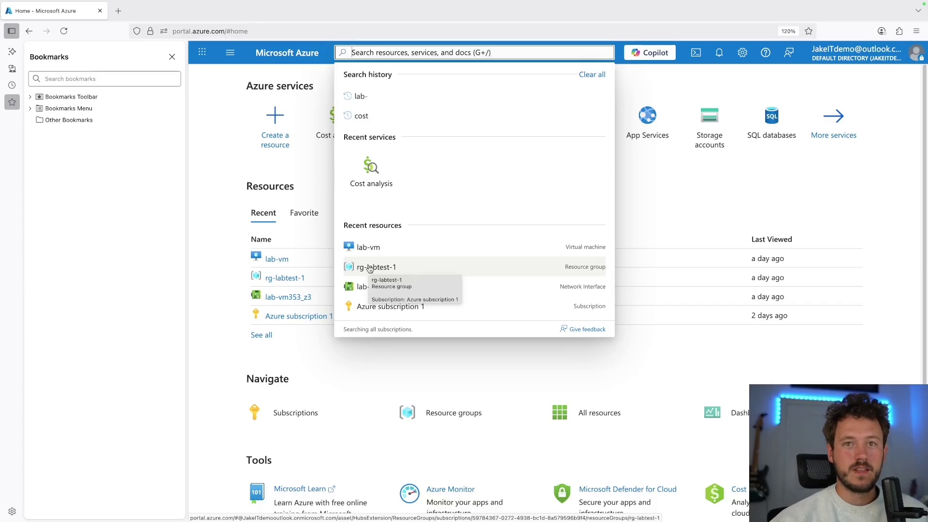
{"action": "left_click", "coordinate": [443, 196]}
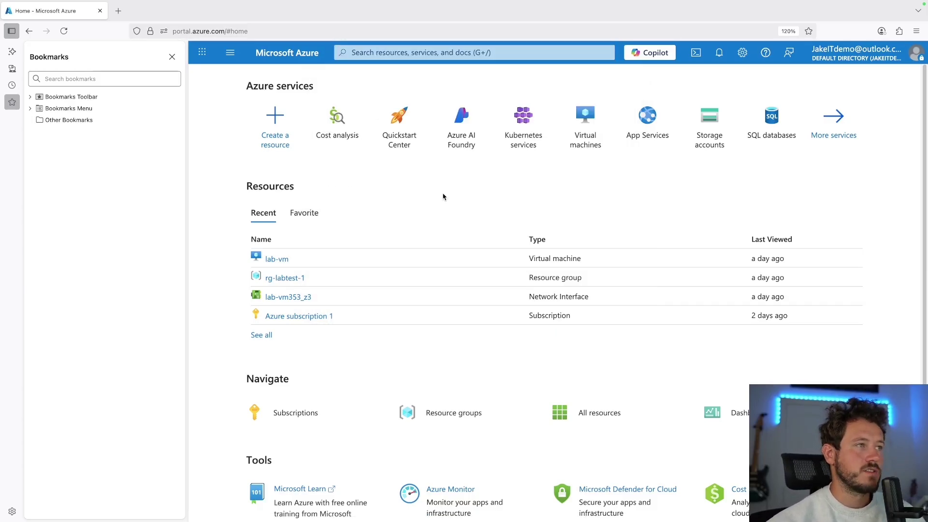
{"action": "left_click", "coordinate": [342, 123]}
{"action": "left_click", "coordinate": [453, 56]}
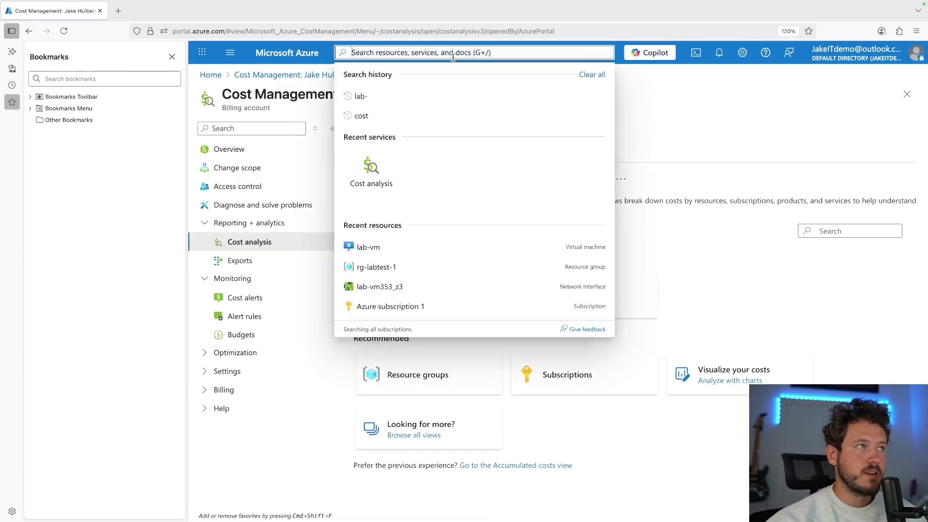
{"action": "left_click", "coordinate": [723, 133]}
- Show Accumulated costs for the last 7 days: $7.74 against the $10 budget
{"action": "mouse_move", "coordinate": [453, 304]}
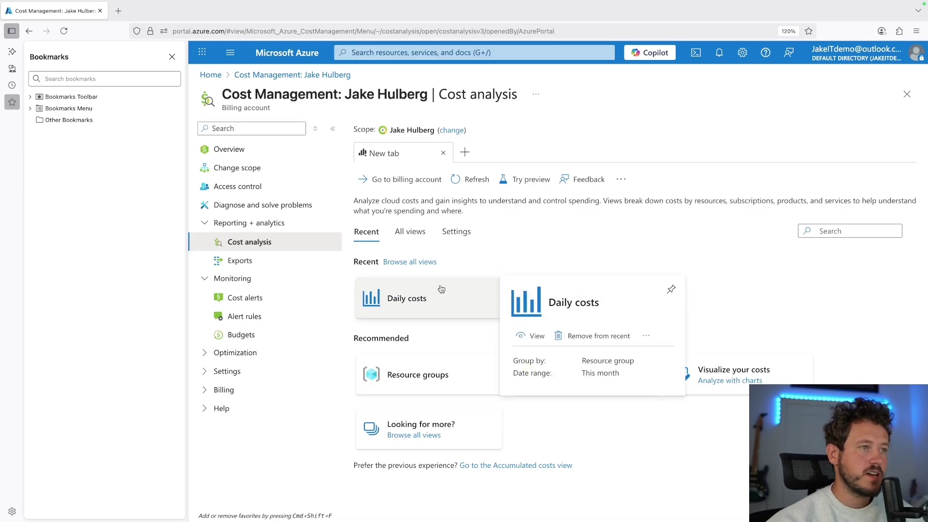
{"action": "left_click", "coordinate": [594, 303]}
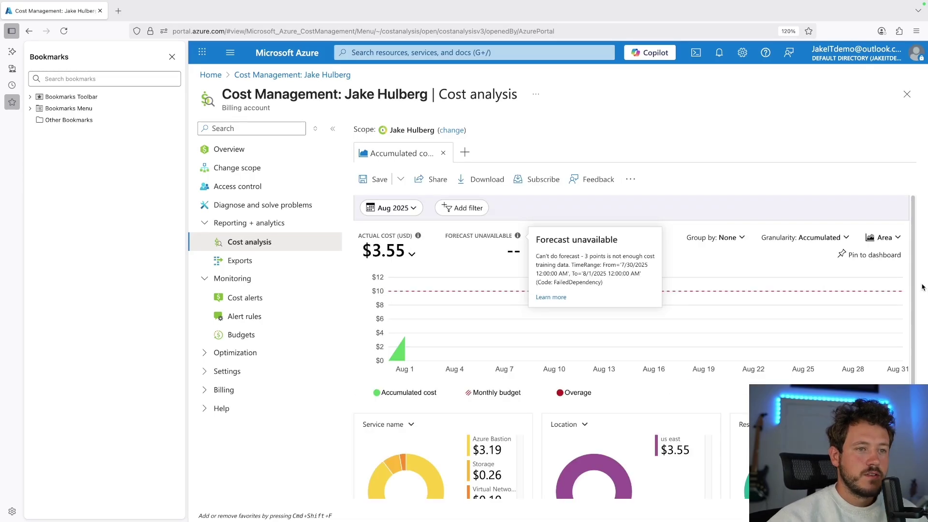
{"action": "scroll", "coordinate": [884, 296], "scroll_direction": "down", "scroll_amount": 2}
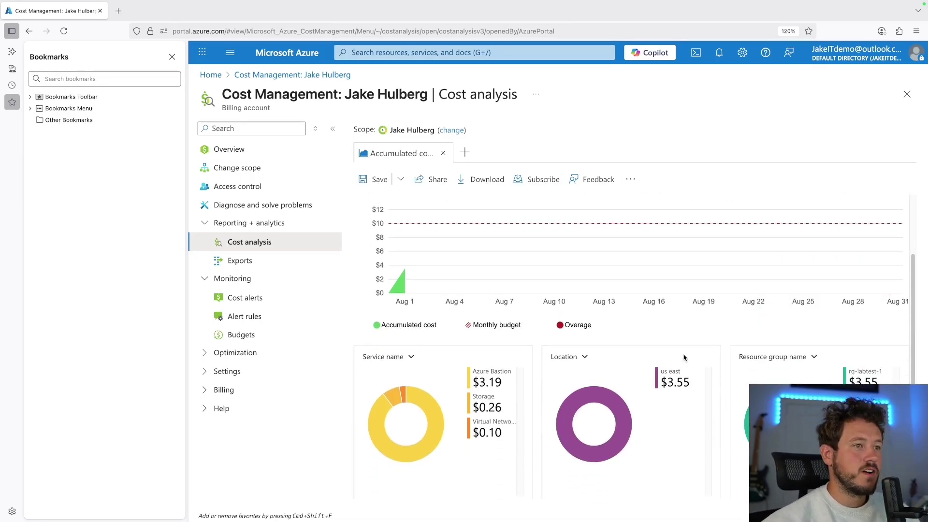
{"action": "mouse_move", "coordinate": [405, 276]}
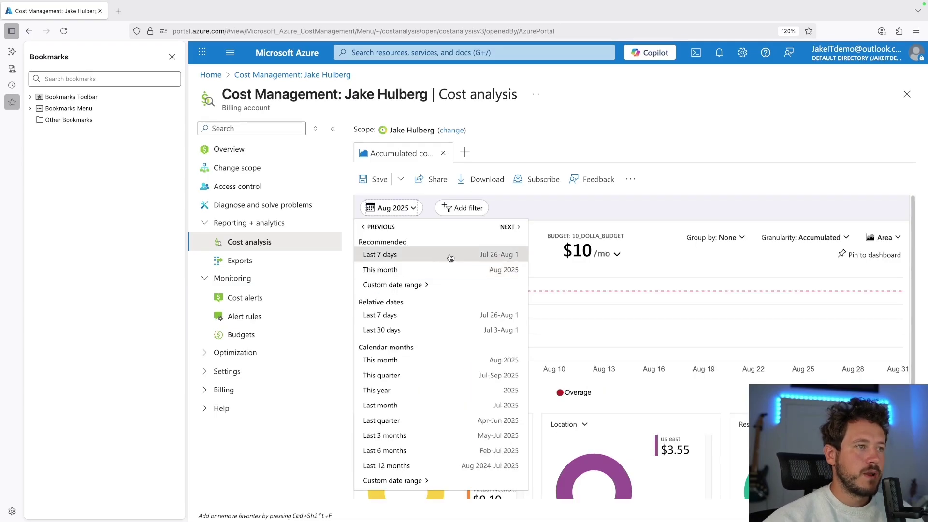
{"action": "left_click", "coordinate": [450, 257]}
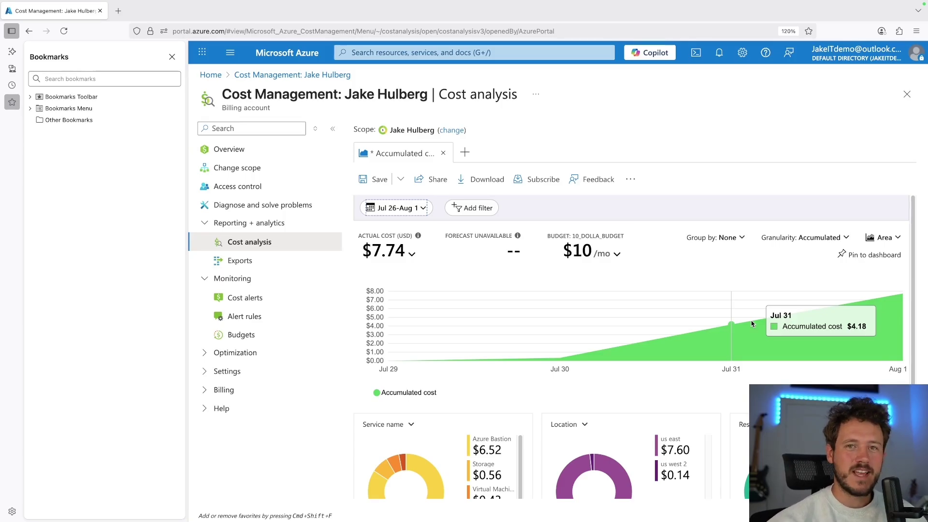
- Find lab-vm by searching 'lab' and open its Connect via Bastion form
{"action": "left_click", "coordinate": [444, 52]}
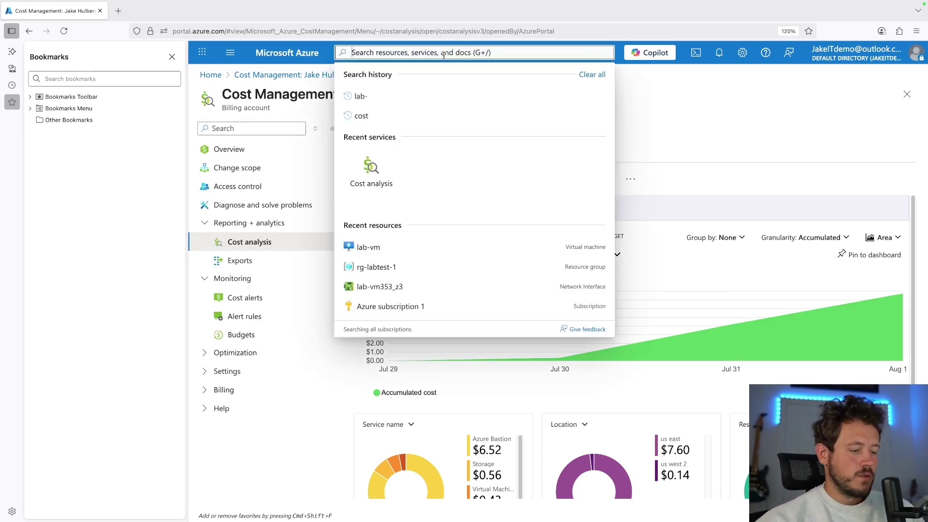
{"action": "type", "text": "lab"}
{"action": "left_click", "coordinate": [368, 231]}
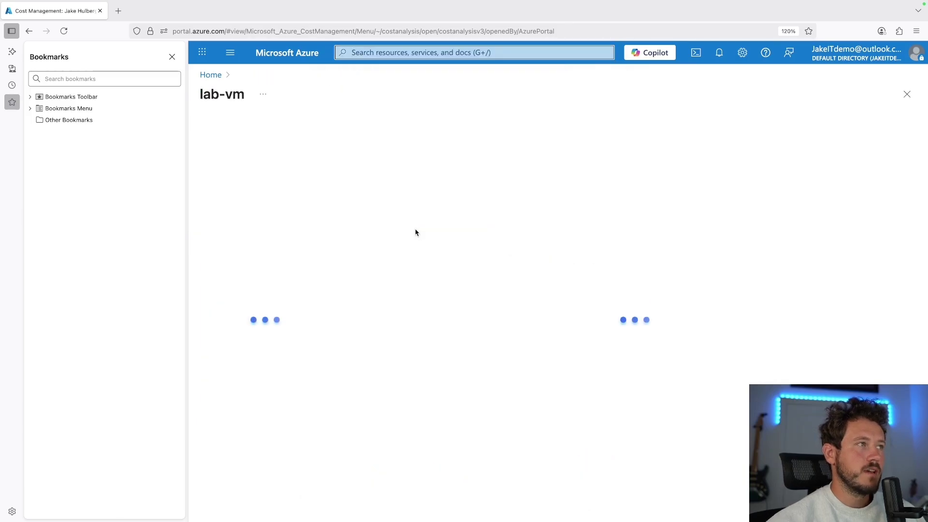
{"action": "left_click", "coordinate": [382, 158]}
{"action": "left_click", "coordinate": [391, 198]}
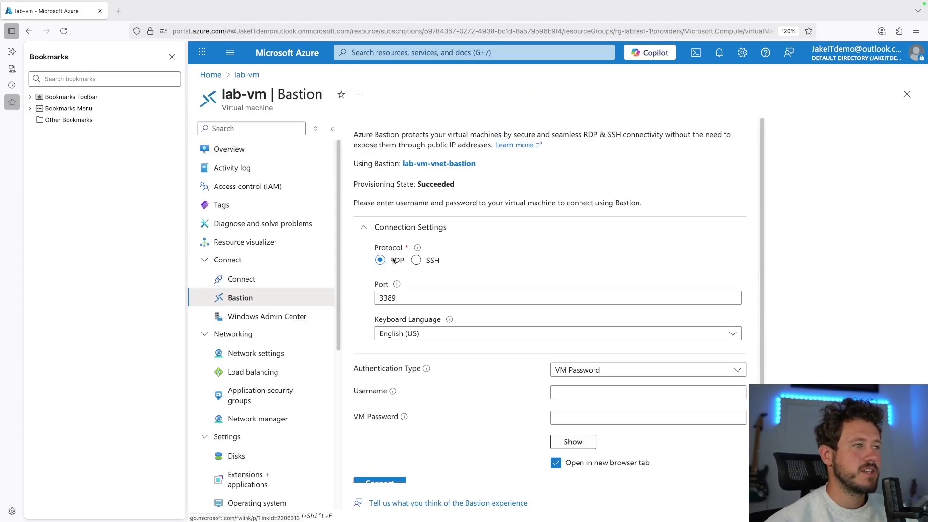
- Connect over Bastion as labadmin with the VM password, then return to the portal tab
{"action": "left_click", "coordinate": [591, 397]}
{"action": "type", "text": "labadmin"}
{"action": "key", "text": "Tab"}
{"action": "key", "text": "super+v"}
{"action": "scroll", "coordinate": [532, 425], "scroll_direction": "down", "scroll_amount": 1}
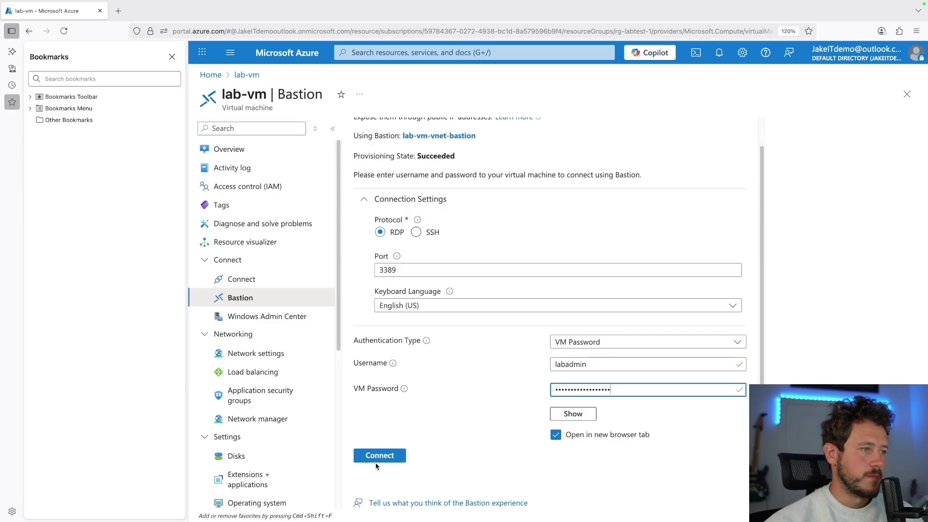
{"action": "left_click", "coordinate": [376, 456]}
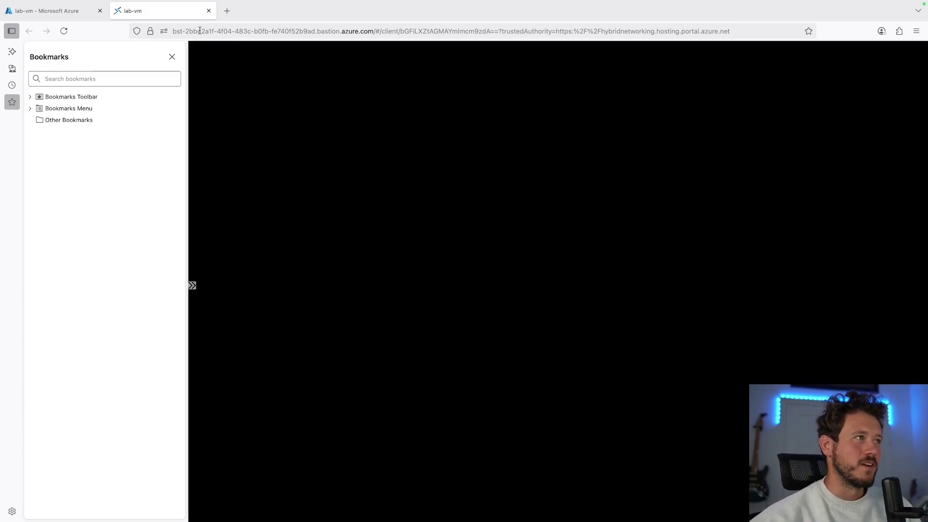
{"action": "key", "text": "ctrl+shift+Tab"}
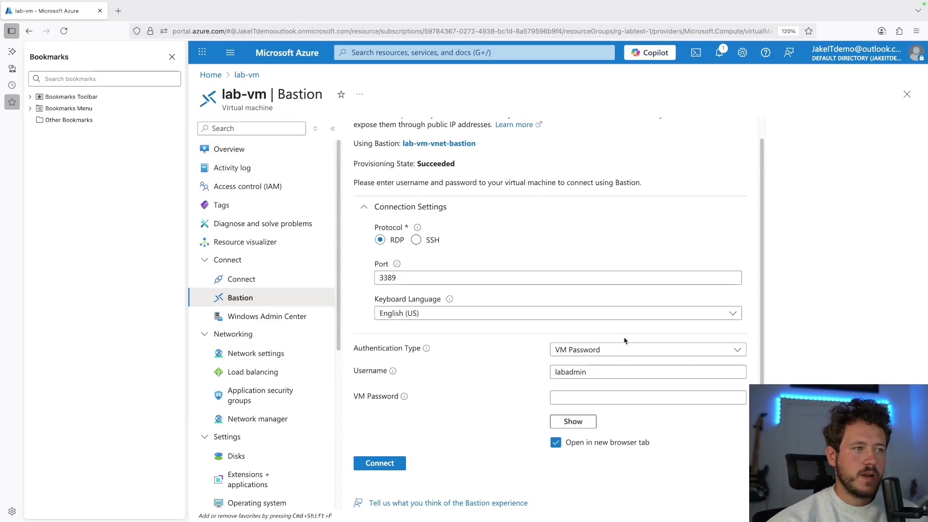
- Re-enter the VM password and connect to lab-vm through Bastion
{"action": "left_click", "coordinate": [594, 399]}
{"action": "type", "text": "••••••••••••••"}
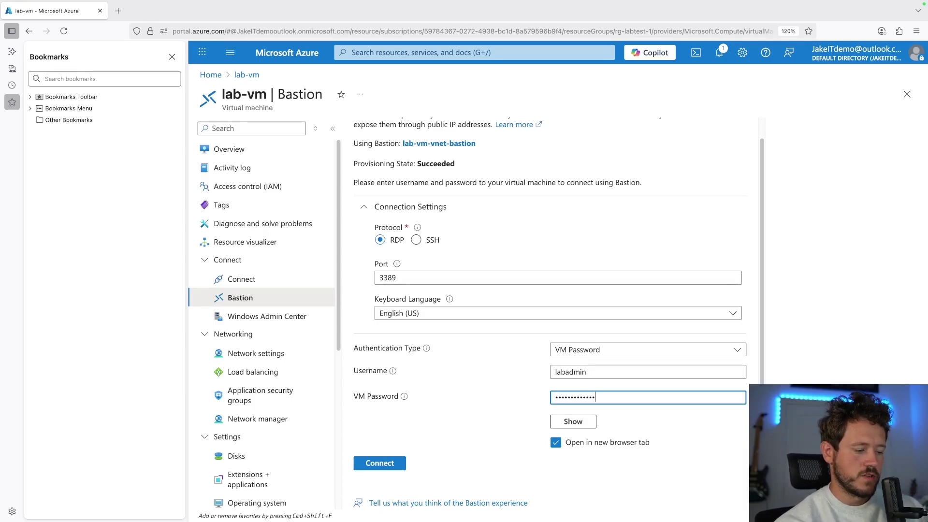
{"action": "type", "text": "••••"}
{"action": "left_click", "coordinate": [379, 463]}
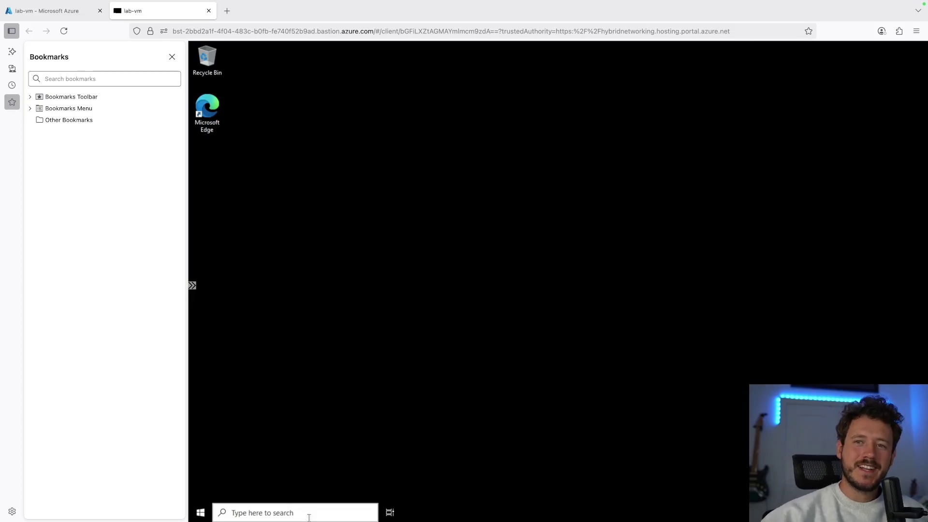
- Search the server for 'services' and launch Server Manager
{"action": "left_click", "coordinate": [307, 515]}
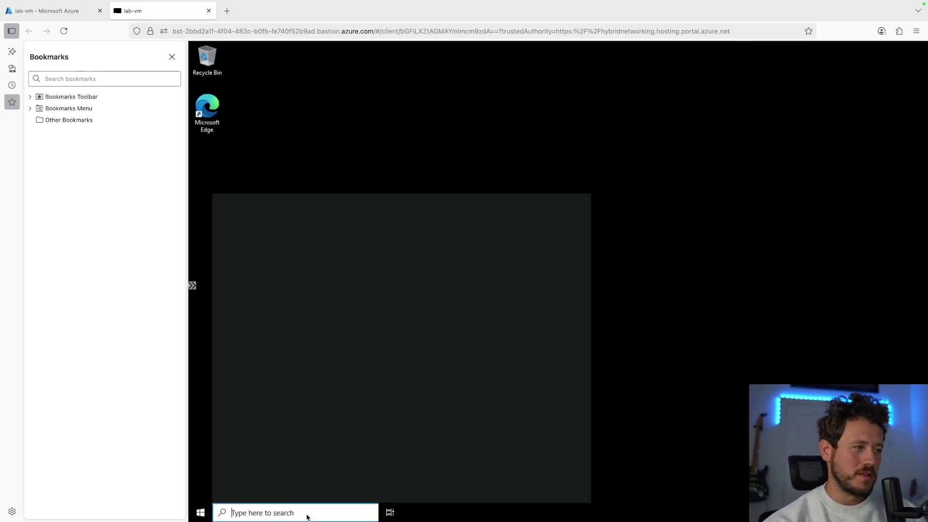
{"action": "type", "text": "drtb"}
{"action": "key", "text": "BackSpace"}
{"action": "key", "text": "BackSpace"}
{"action": "key", "text": "BackSpace"}
{"action": "key", "text": "BackSpace"}
{"action": "type", "text": "services"}
{"action": "key", "text": "Return"}
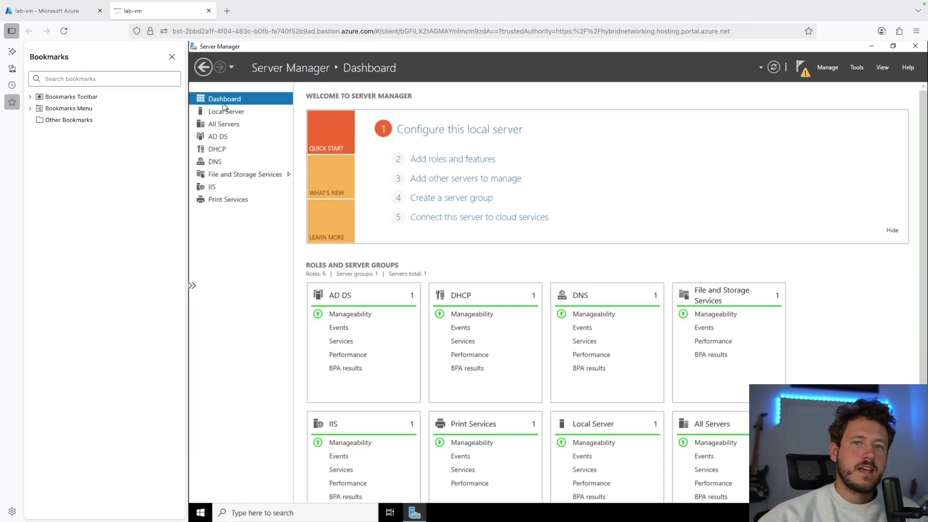
- Start promoting the server to a domain controller with a new forest named lab.local
{"action": "left_click", "coordinate": [219, 136]}
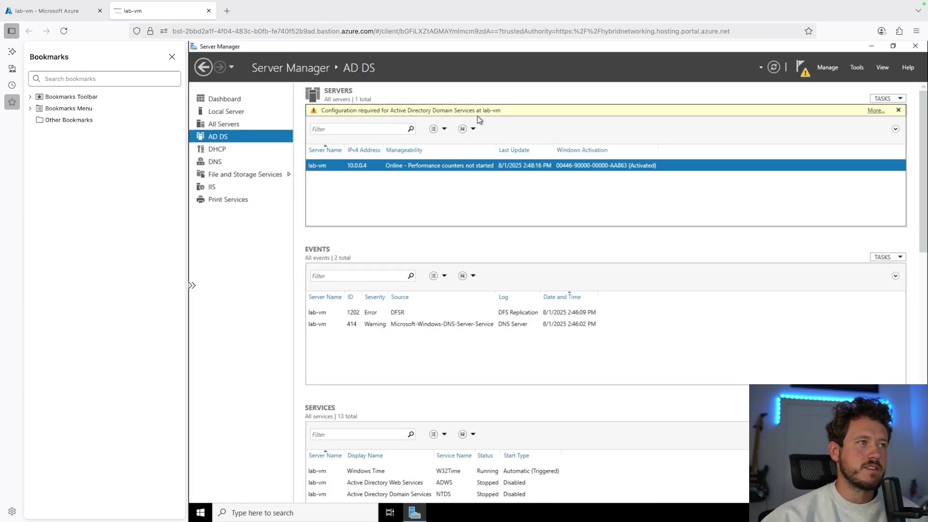
{"action": "left_click", "coordinate": [876, 111]}
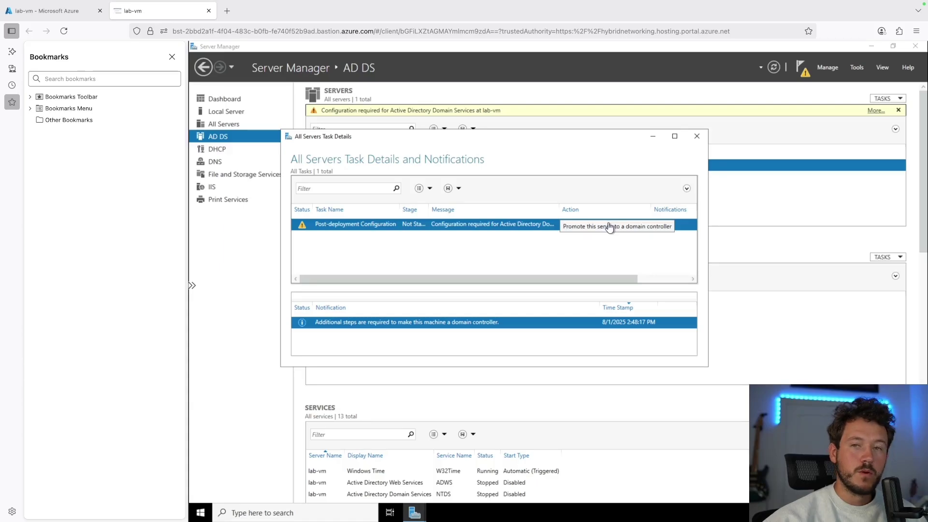
{"action": "left_click", "coordinate": [609, 227]}
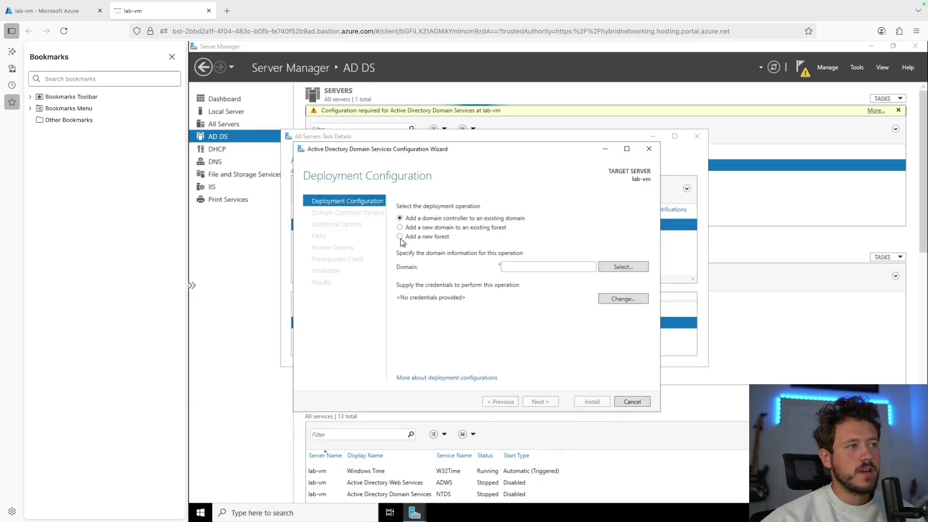
{"action": "left_click", "coordinate": [400, 237]}
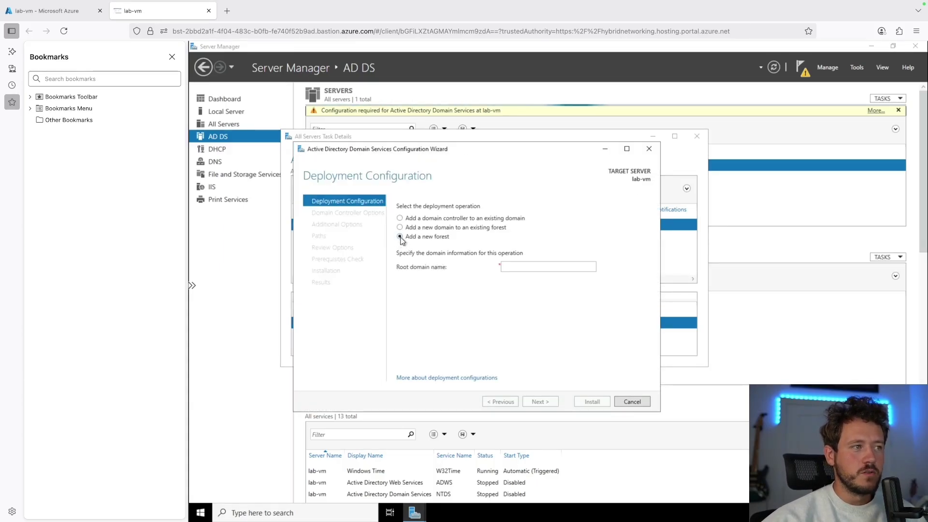
{"action": "left_click", "coordinate": [519, 265]}
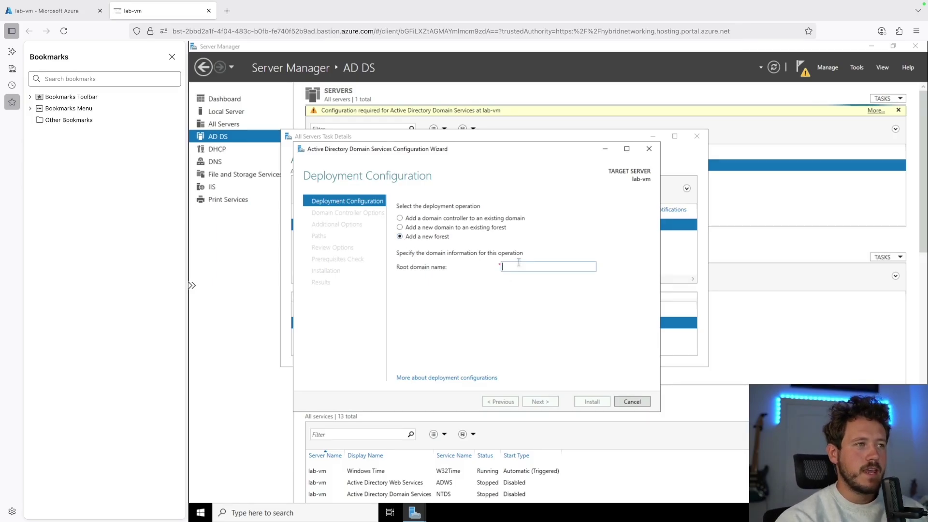
{"action": "type", "text": "lab."}
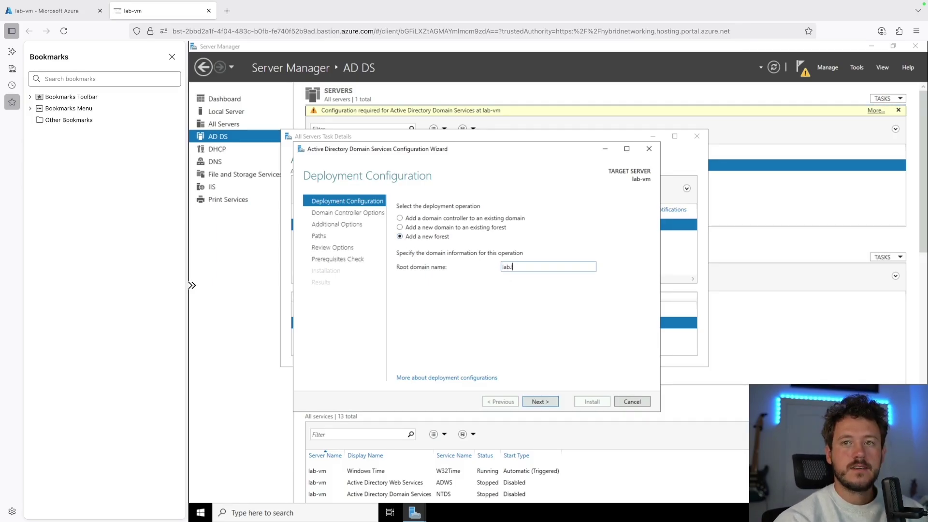
{"action": "type", "text": "local"}
{"action": "left_click", "coordinate": [542, 404]}
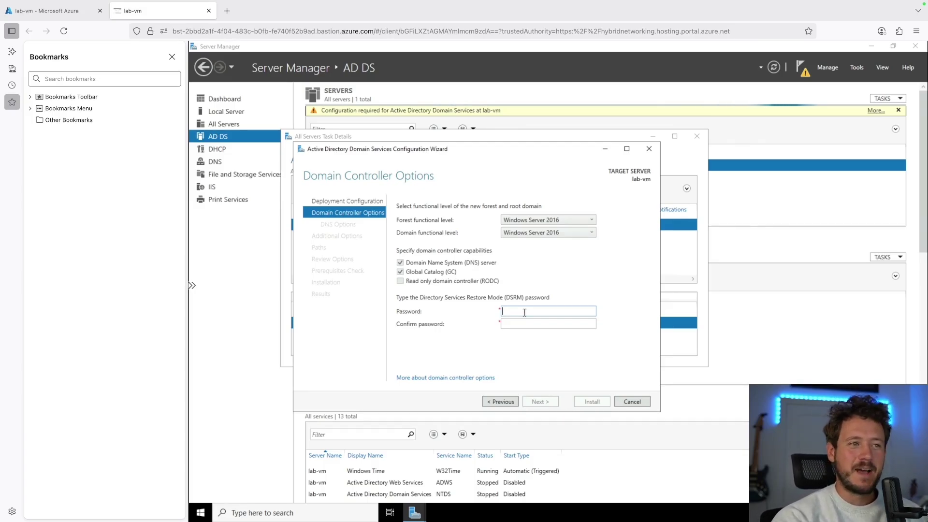
- Set and confirm the DSRM password, then continue past the DNS options
{"action": "left_click", "coordinate": [525, 312]}
{"action": "key", "text": "ctrl+v"}
{"action": "key", "text": "Tab"}
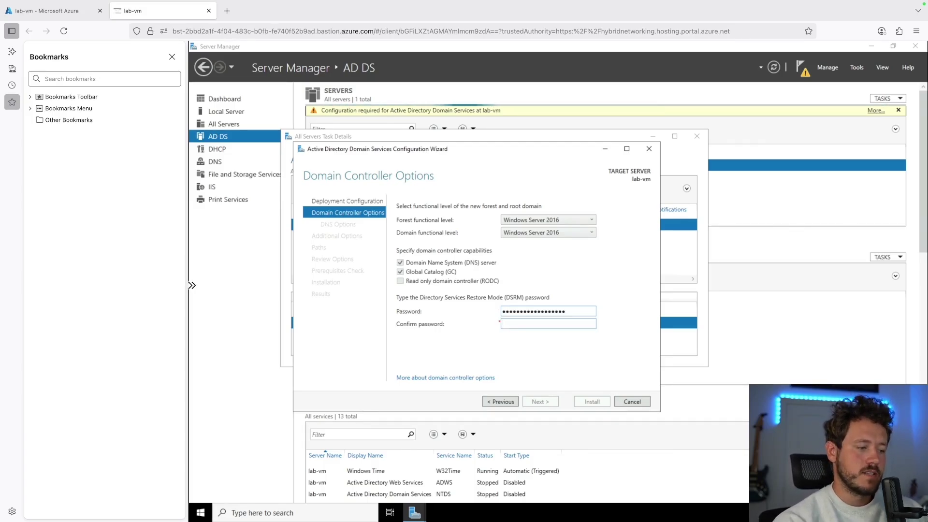
{"action": "key", "text": "ctrl+v"}
{"action": "key", "text": "Return"}
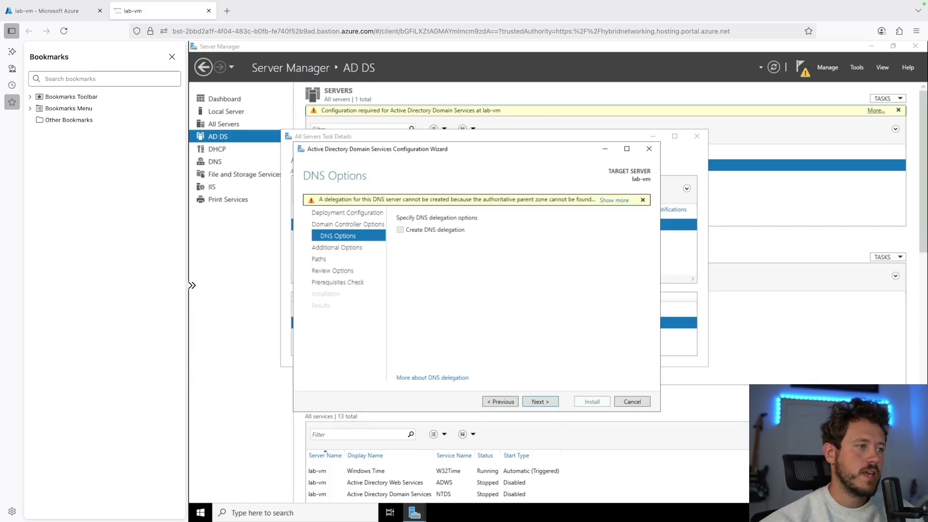
{"action": "left_click", "coordinate": [536, 402]}
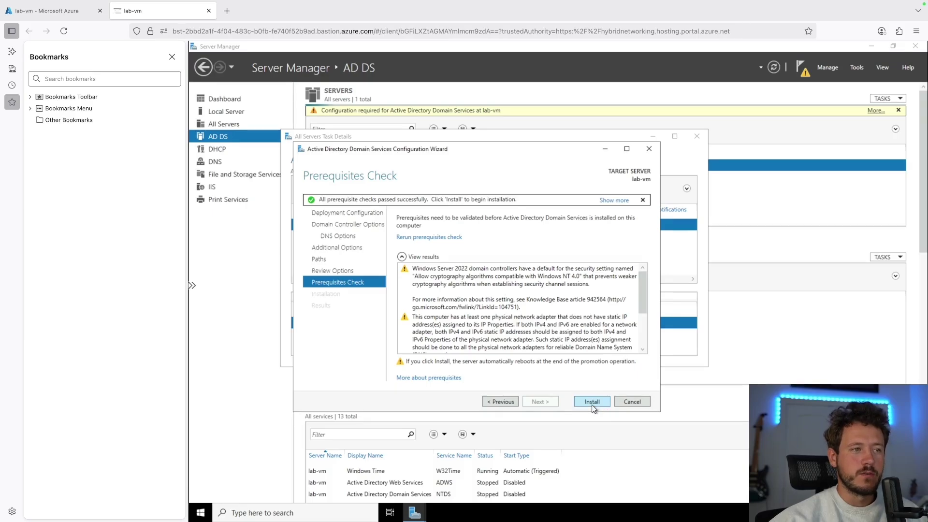
- Install Active Directory Domain Services and let the VM reboot
{"action": "left_click", "coordinate": [593, 403]}
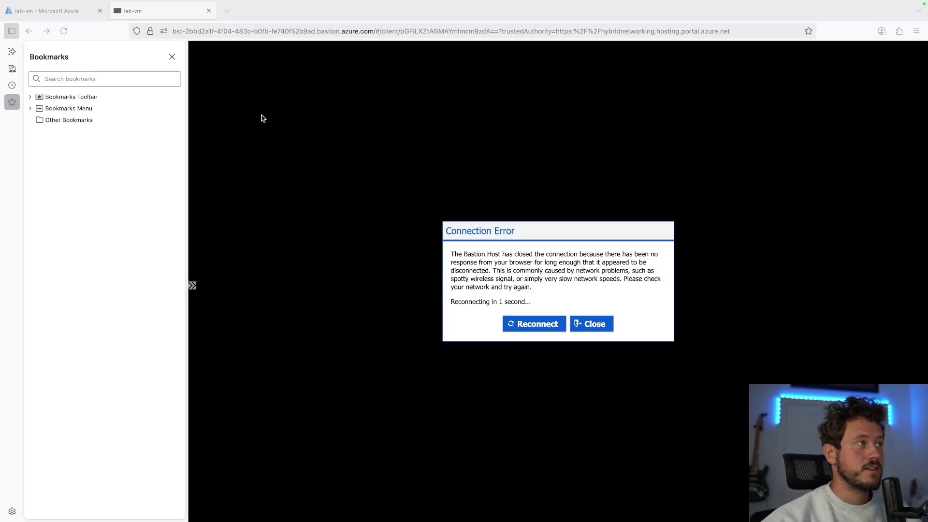
- Reconnect to lab-vm via Bastion with the VM password and search for 'active directory'
{"action": "left_click", "coordinate": [209, 11]}
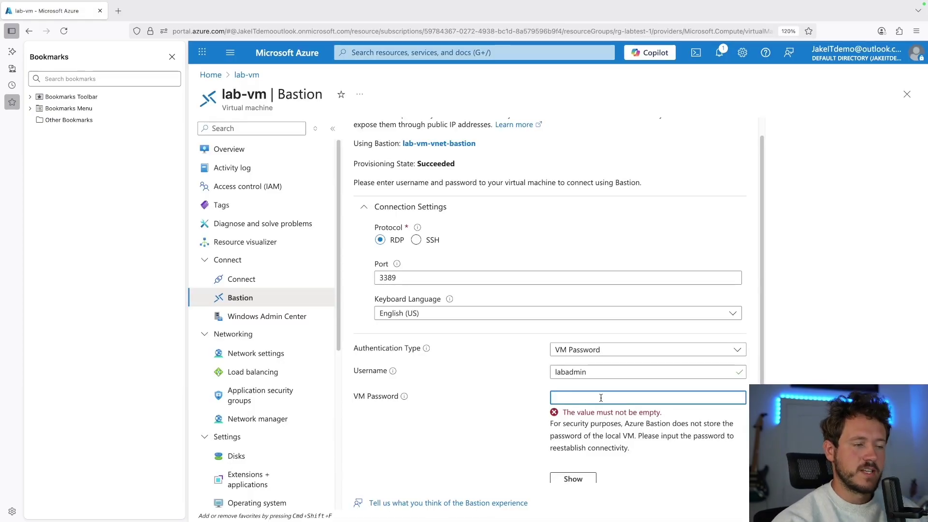
{"action": "key", "text": "super+v"}
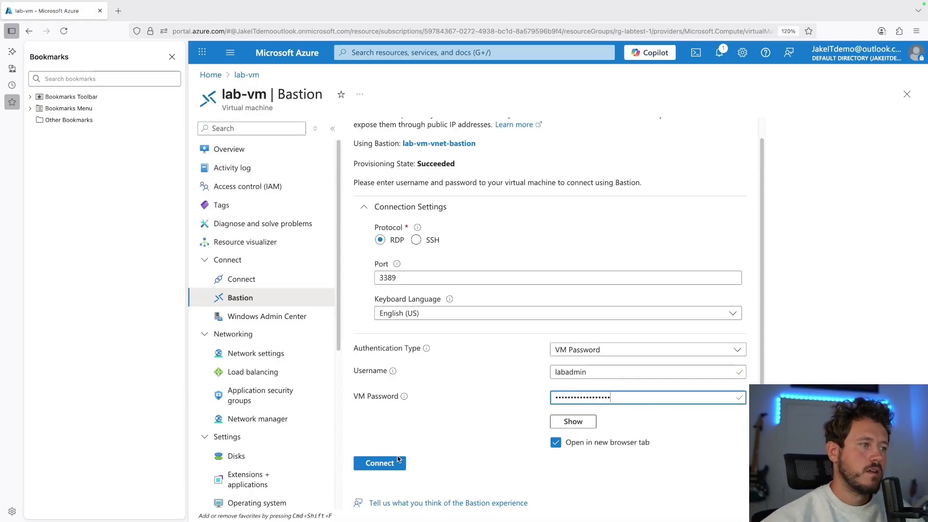
{"action": "left_click", "coordinate": [373, 465]}
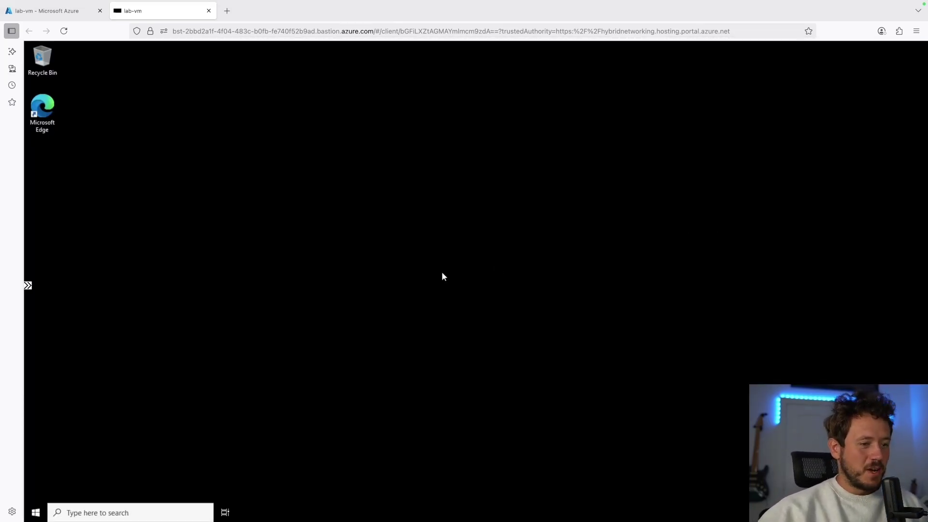
{"action": "left_click", "coordinate": [142, 512]}
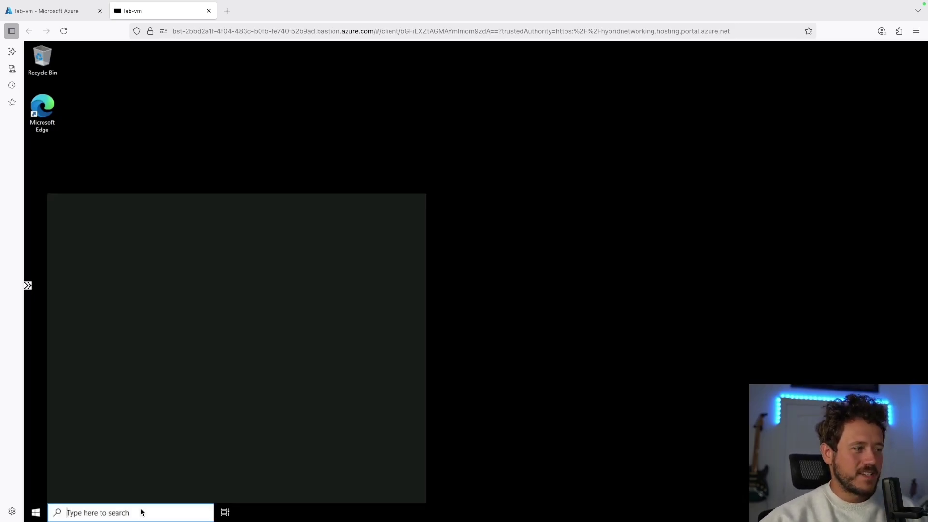
{"action": "type", "text": "active directory"}
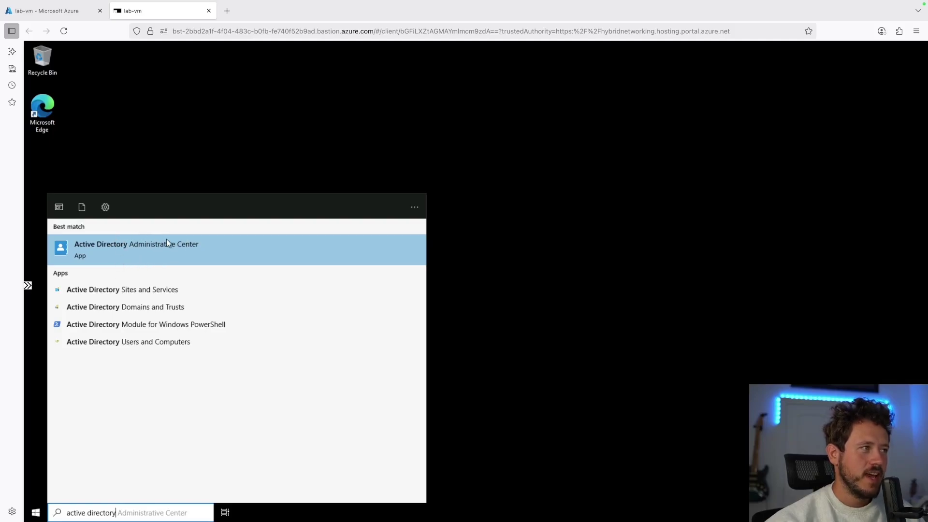
- Launch Active Directory Users and Computers and expand the lab.local domain
{"action": "left_click", "coordinate": [150, 341]}
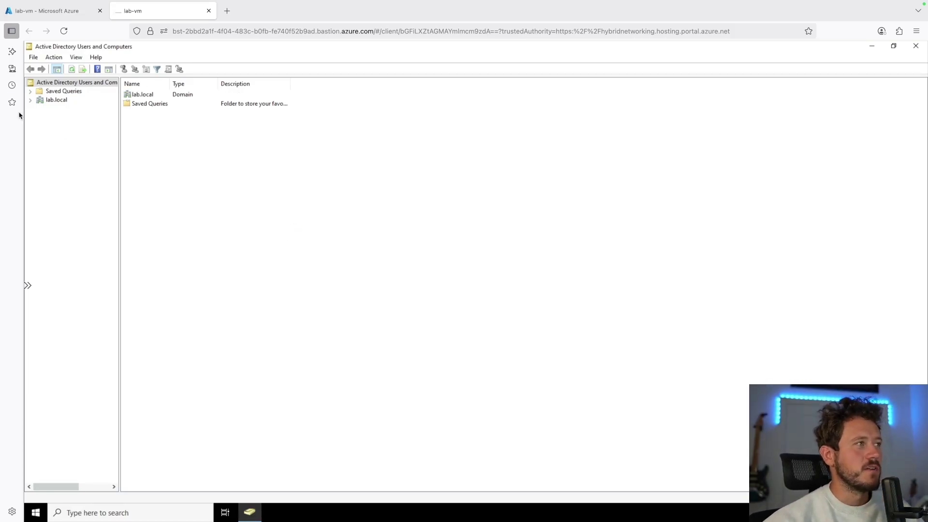
{"action": "left_click", "coordinate": [31, 101]}
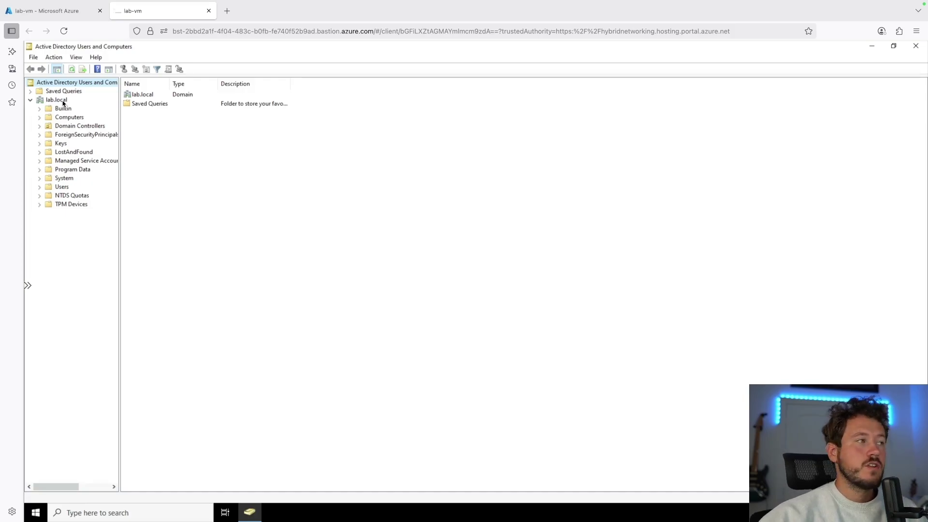
- Create a Branch 1 organizational unit in lab.local
{"action": "right_click", "coordinate": [48, 102]}
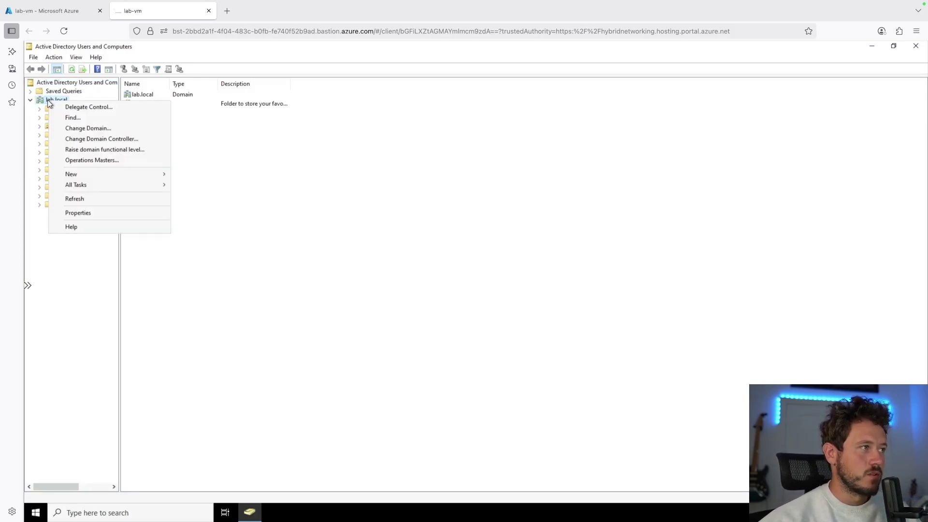
{"action": "mouse_move", "coordinate": [102, 175]}
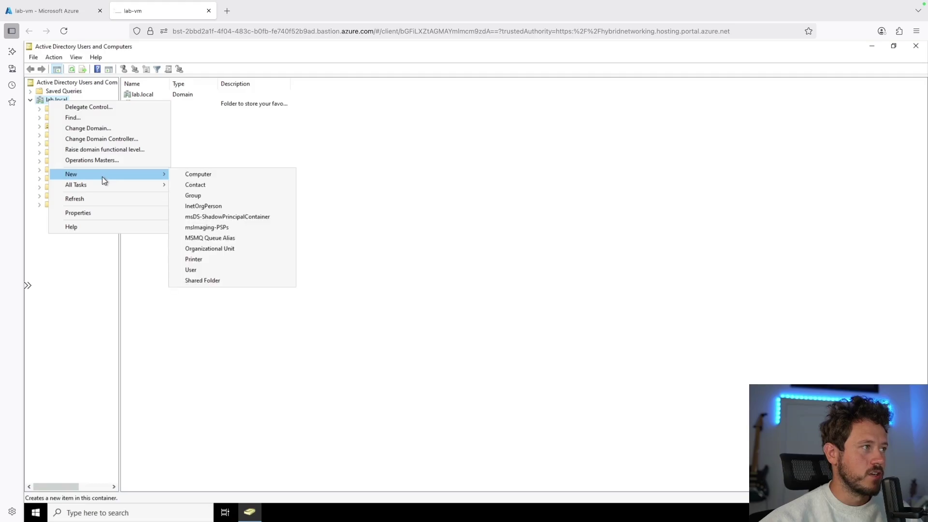
{"action": "left_click", "coordinate": [216, 250]}
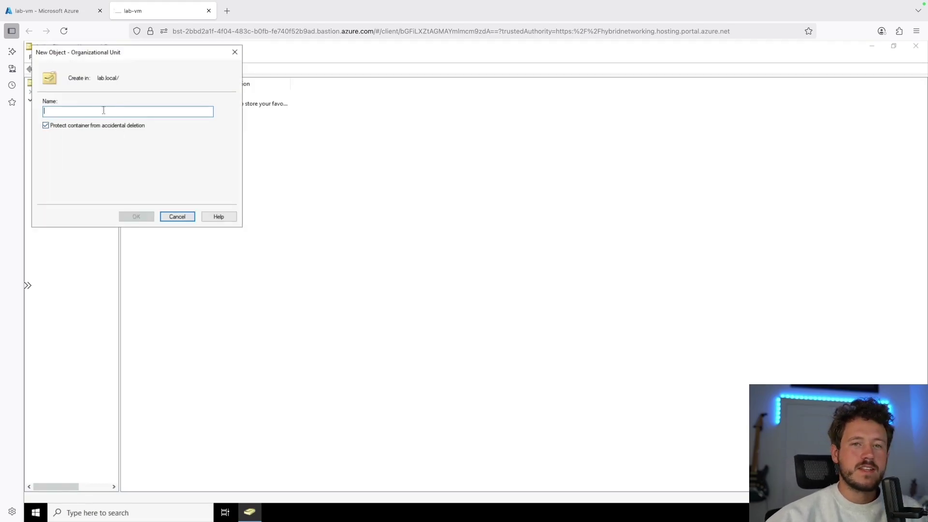
{"action": "type", "text": "Bran"}
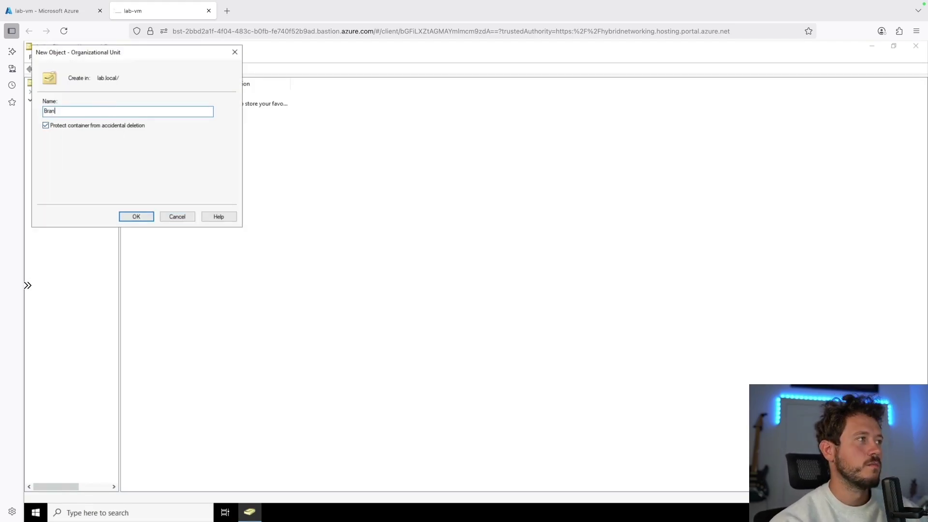
{"action": "type", "text": "ch 1"}
{"action": "key", "text": "Return"}
- Add Users, Computers and Groups sub-OUs inside Branch 1
{"action": "right_click", "coordinate": [62, 215]}
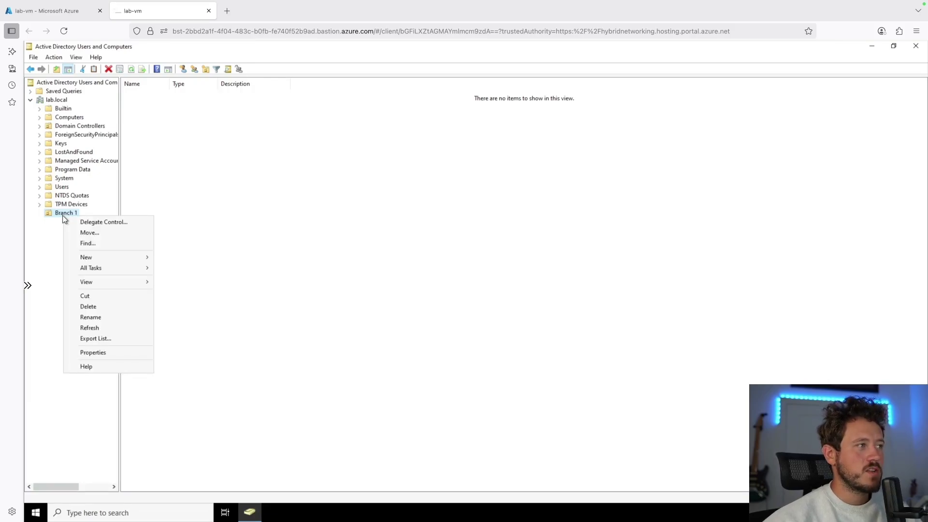
{"action": "mouse_move", "coordinate": [108, 256]}
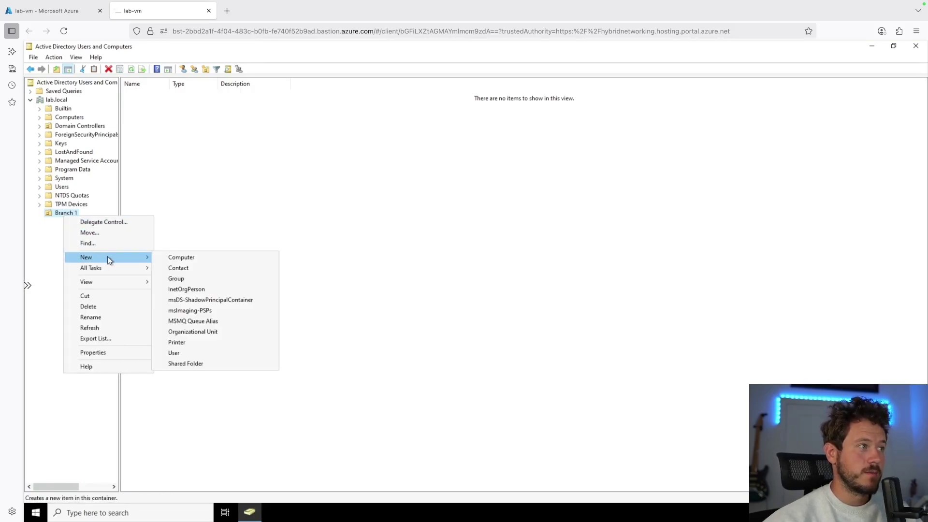
{"action": "left_click", "coordinate": [193, 334]}
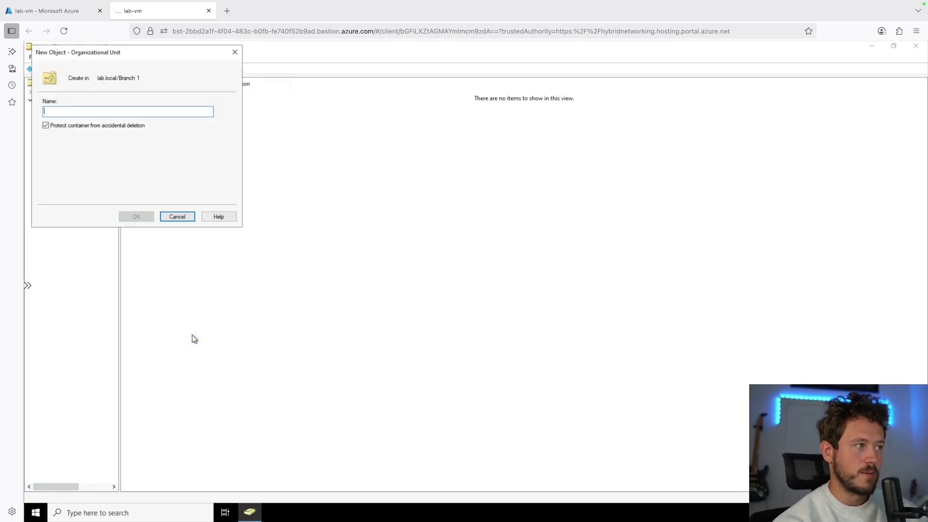
{"action": "type", "text": "zurich"}
{"action": "key", "text": "Return"}
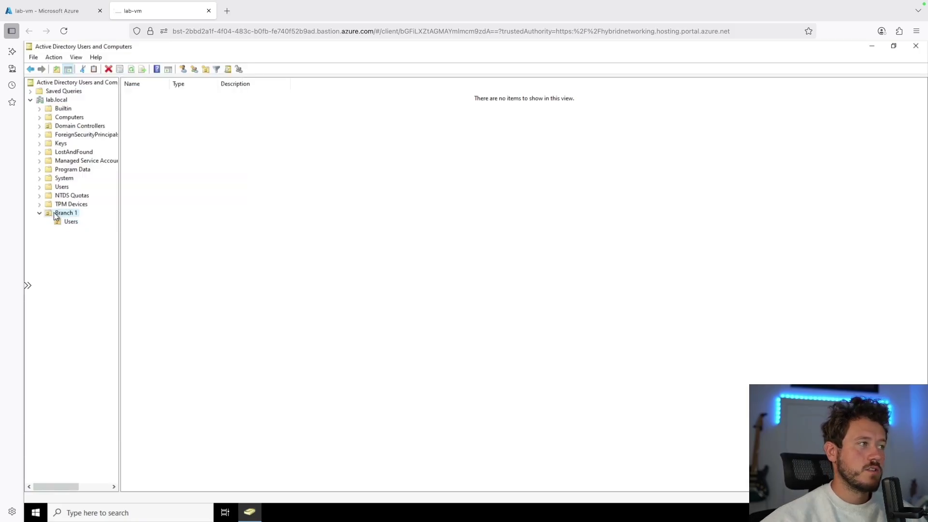
{"action": "right_click", "coordinate": [54, 213]}
{"action": "mouse_move", "coordinate": [103, 252]}
{"action": "left_click", "coordinate": [191, 333]}
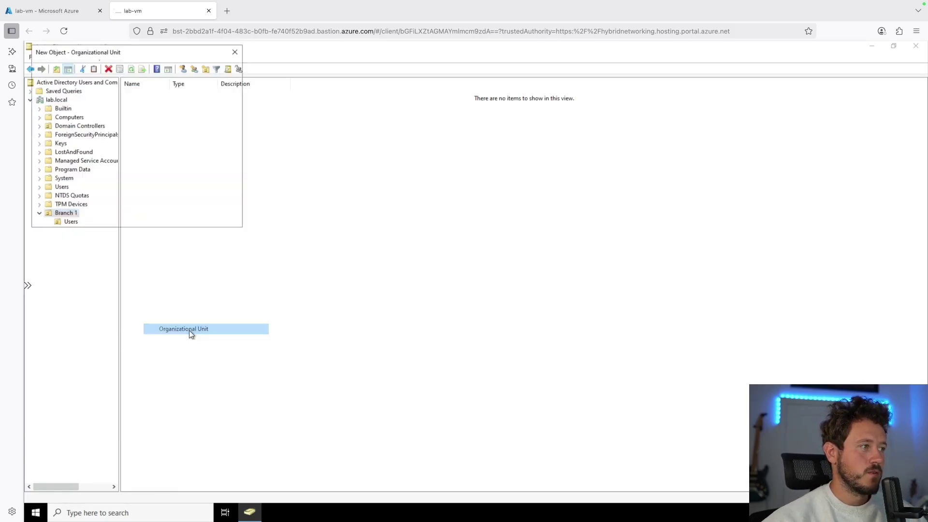
{"action": "type", "text": "Computers"}
{"action": "key", "text": "Return"}
{"action": "right_click", "coordinate": [69, 213]}
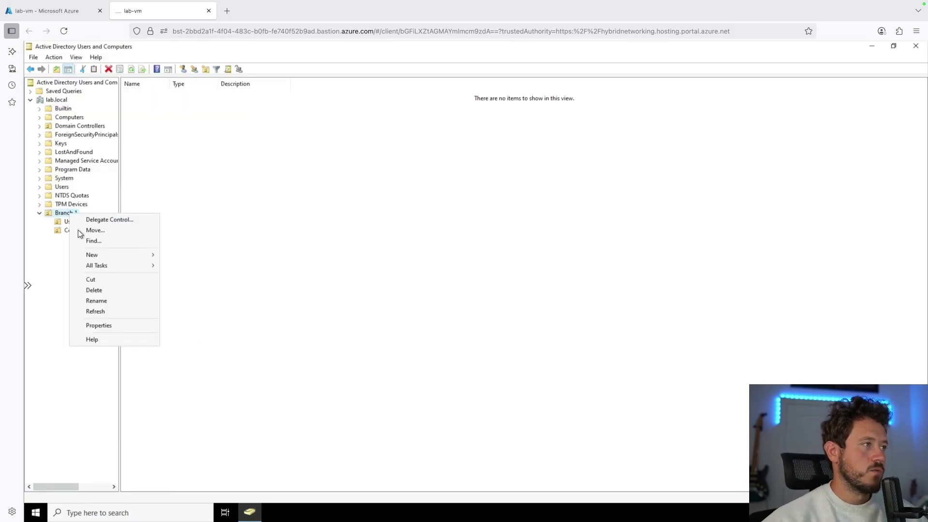
{"action": "mouse_move", "coordinate": [111, 254]}
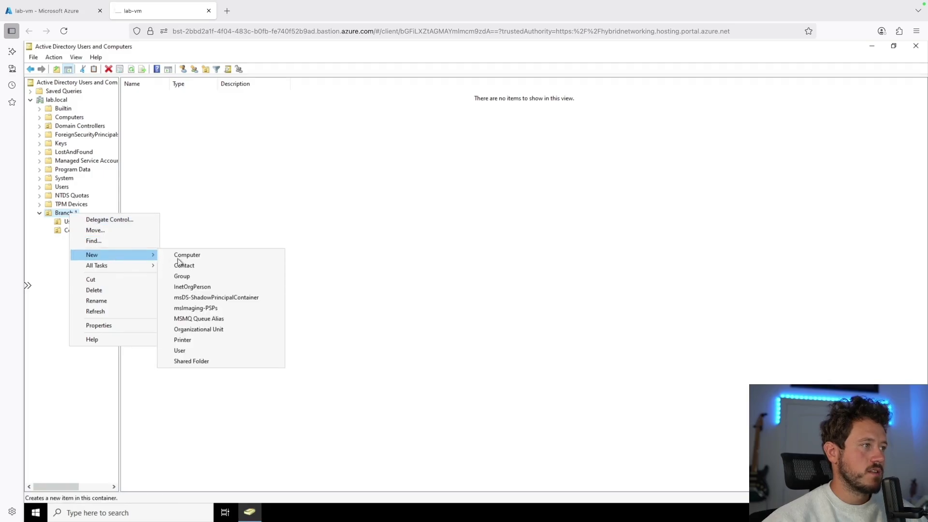
{"action": "left_click", "coordinate": [201, 327]}
{"action": "type", "text": "Groups"}
{"action": "key", "text": "Return"}
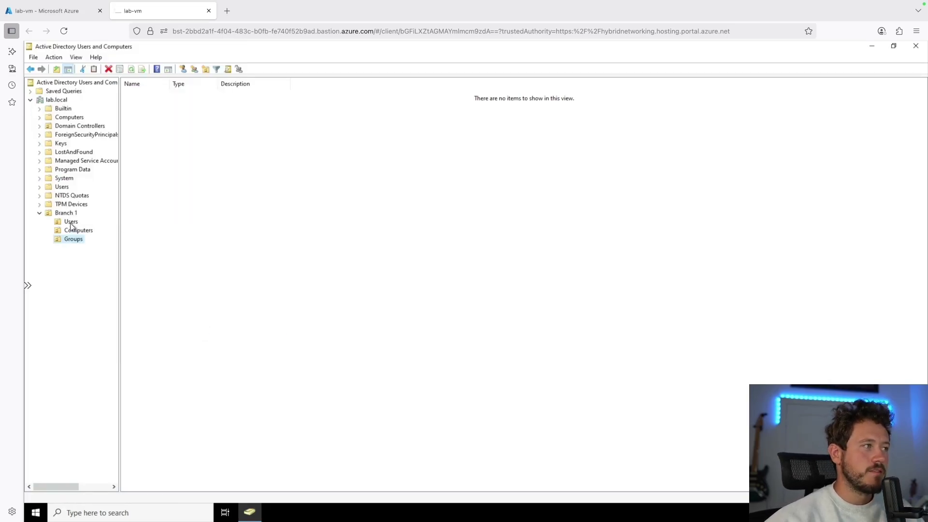
- Start a new user in Branch 1's Users OU with first name, last name and logon name
{"action": "right_click", "coordinate": [69, 221]}
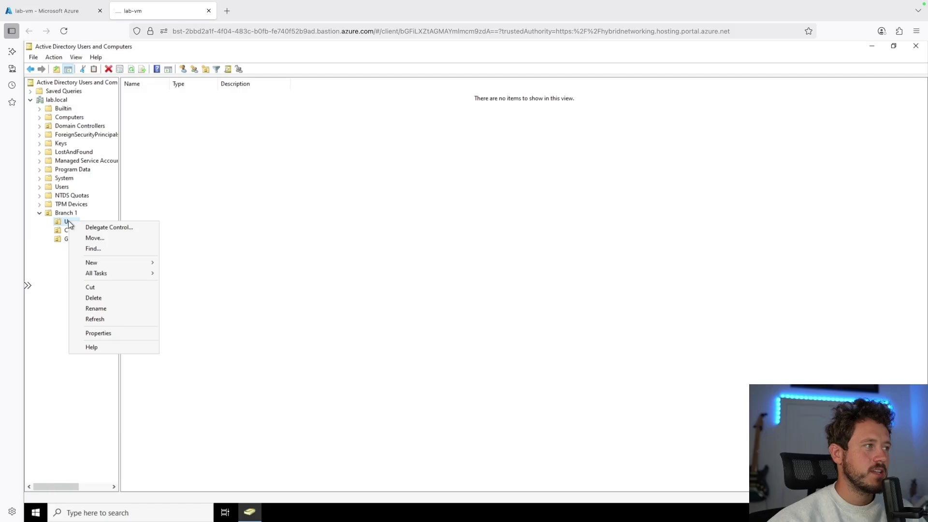
{"action": "mouse_move", "coordinate": [118, 261]}
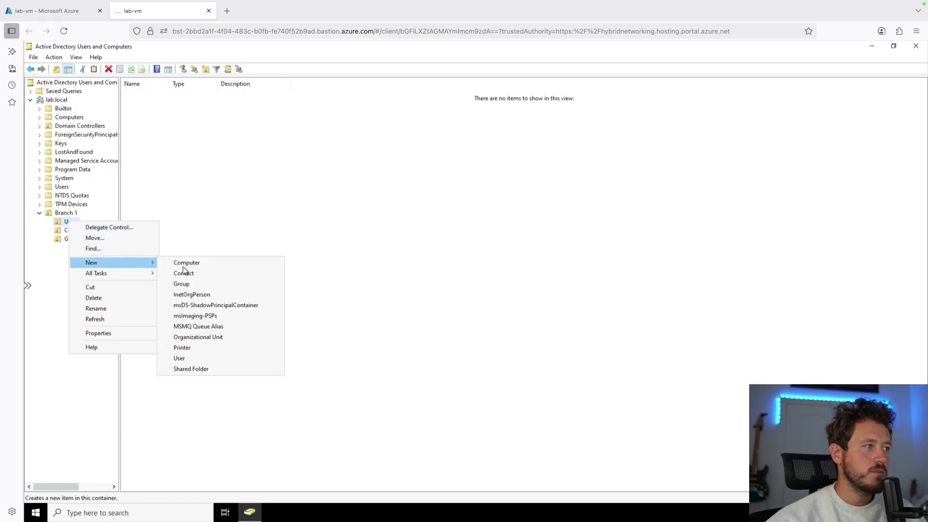
{"action": "left_click", "coordinate": [192, 359]}
{"action": "left_click_drag", "start_coordinate": [132, 51], "coordinate": [481, 138]}
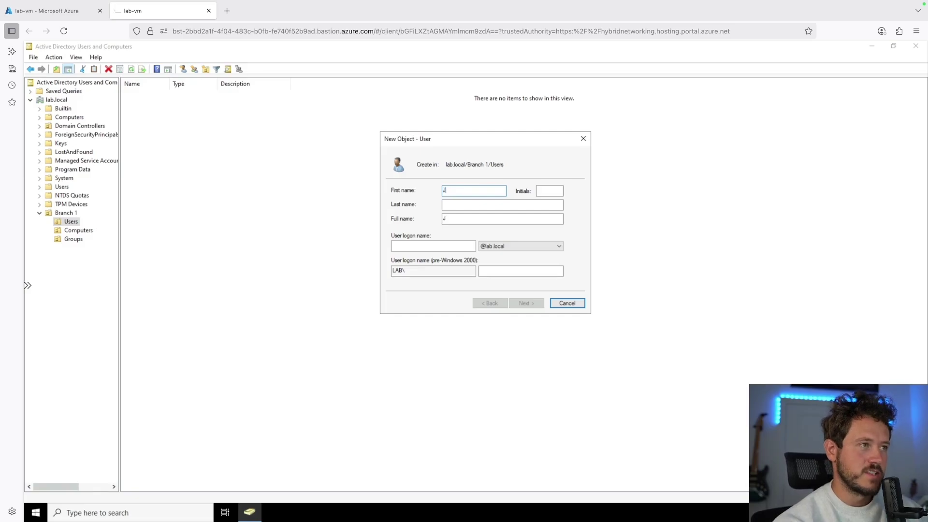
{"action": "type", "text": "Jake"}
{"action": "key", "text": "Tab"}
{"action": "key", "text": "Tab"}
{"action": "type", "text": "Iscool"}
{"action": "left_click", "coordinate": [449, 248]}
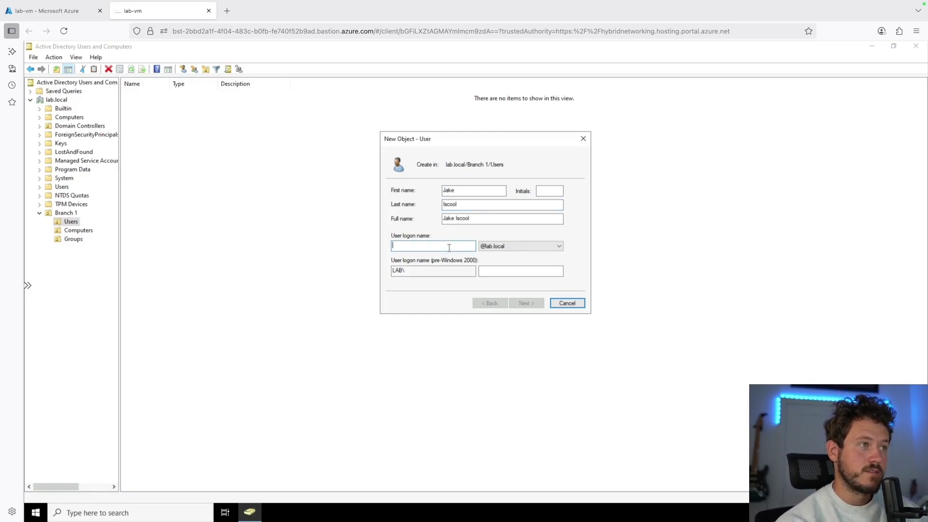
{"action": "type", "text": "jake.iscooli"}
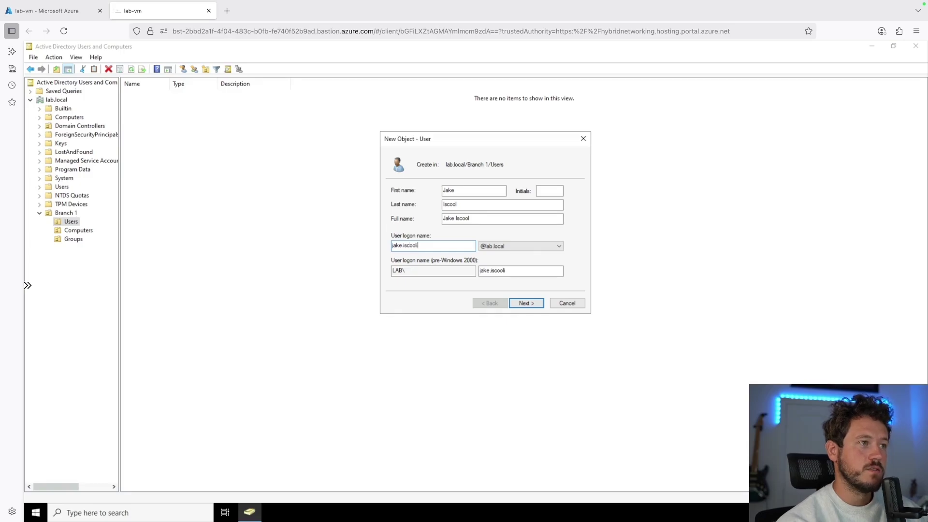
{"action": "key", "text": "BackSpace"}
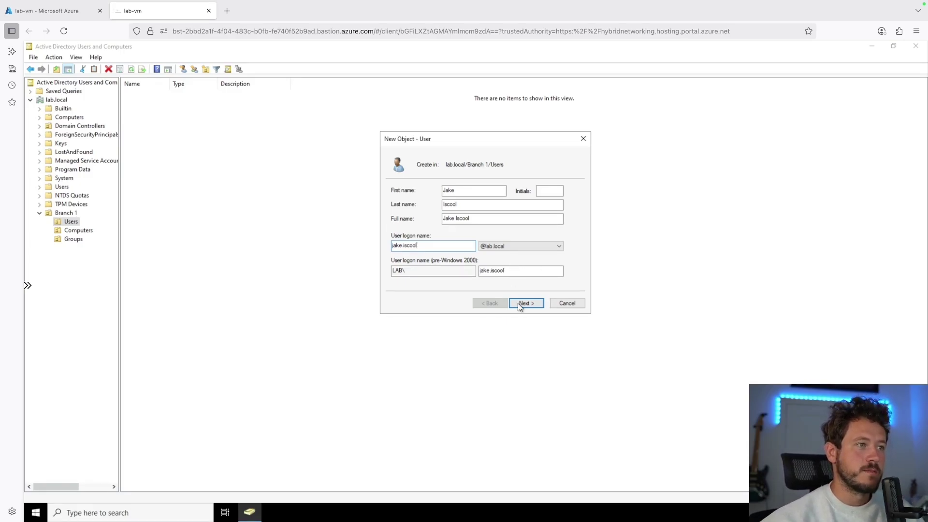
- Set and confirm the user's password and finish creating the account
{"action": "left_click", "coordinate": [524, 303]}
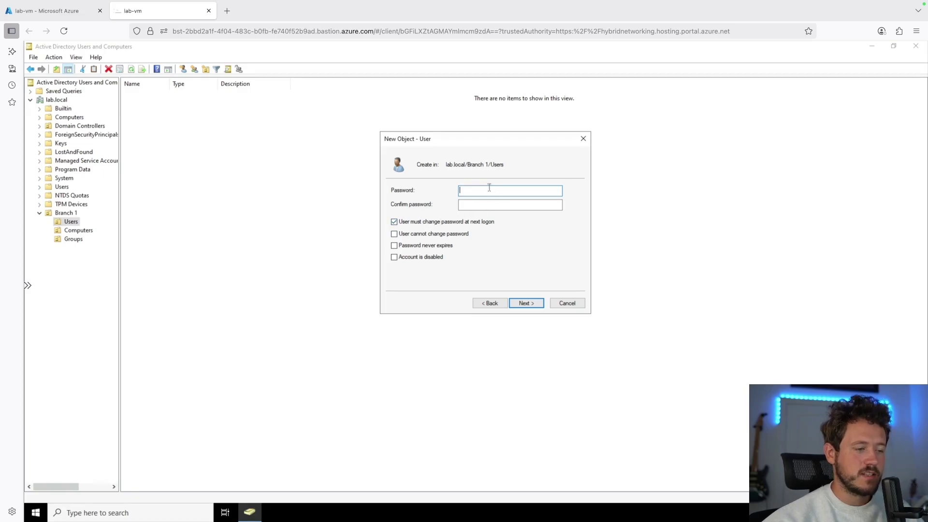
{"action": "type", "text": "*****************"}
{"action": "key", "text": "Tab"}
{"action": "type", "text": "*****************"}
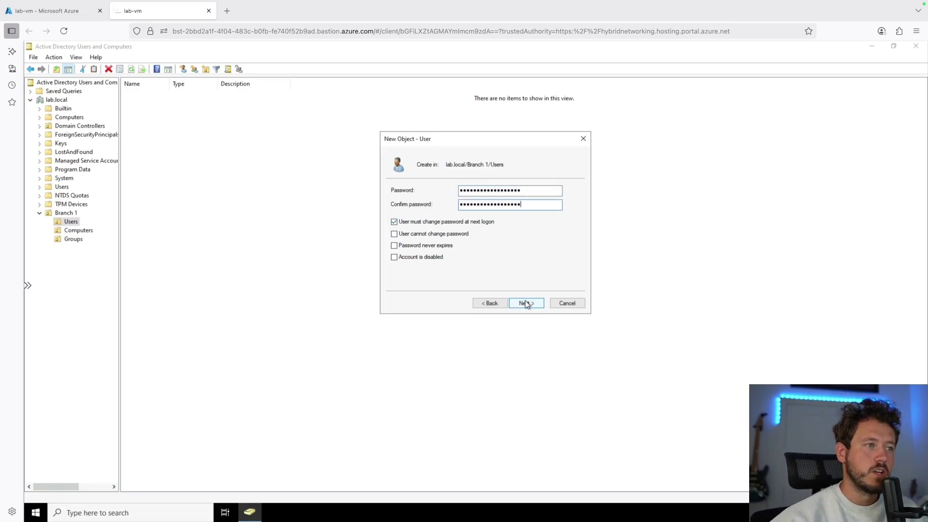
{"action": "left_click", "coordinate": [526, 303]}
{"action": "left_click", "coordinate": [532, 305]}
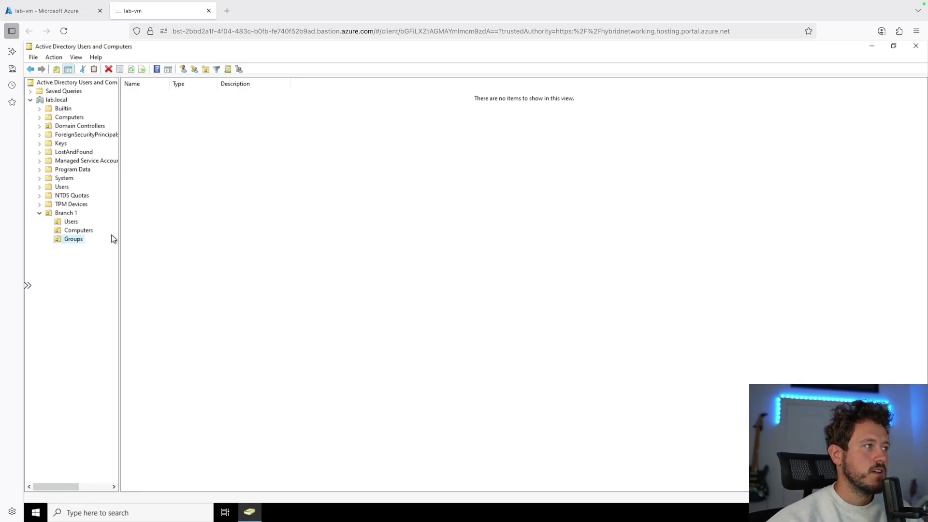
- Open the new user's properties in the Users OU and close them unchanged
{"action": "left_click", "coordinate": [69, 223]}
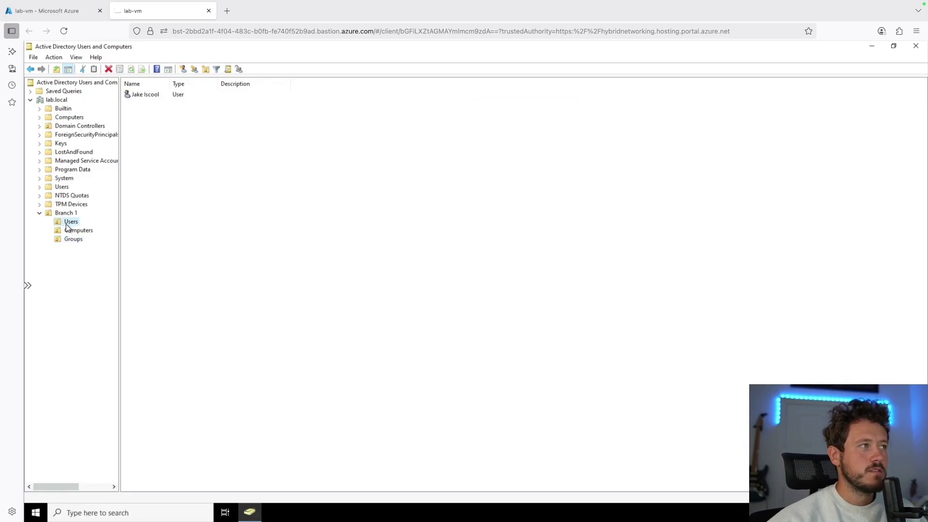
{"action": "left_click", "coordinate": [140, 96]}
{"action": "double_click", "coordinate": [162, 97]}
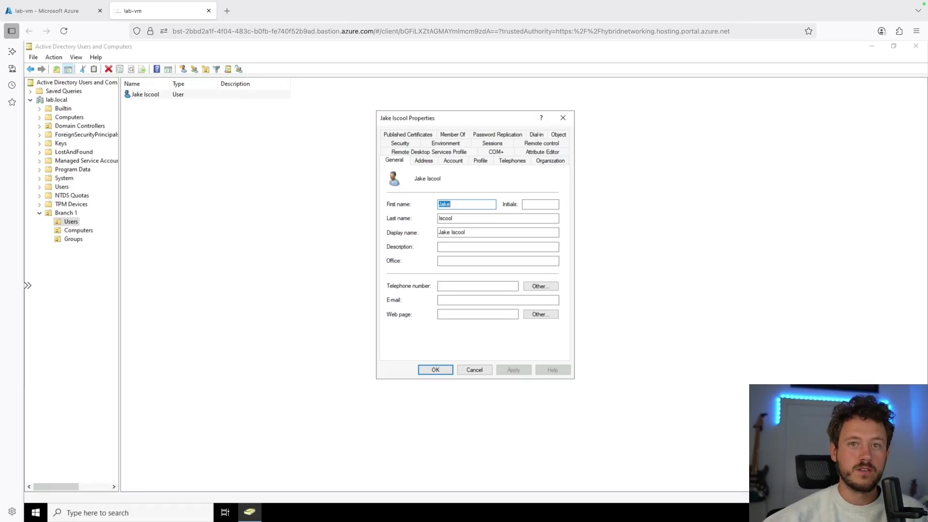
{"action": "left_click", "coordinate": [473, 370]}
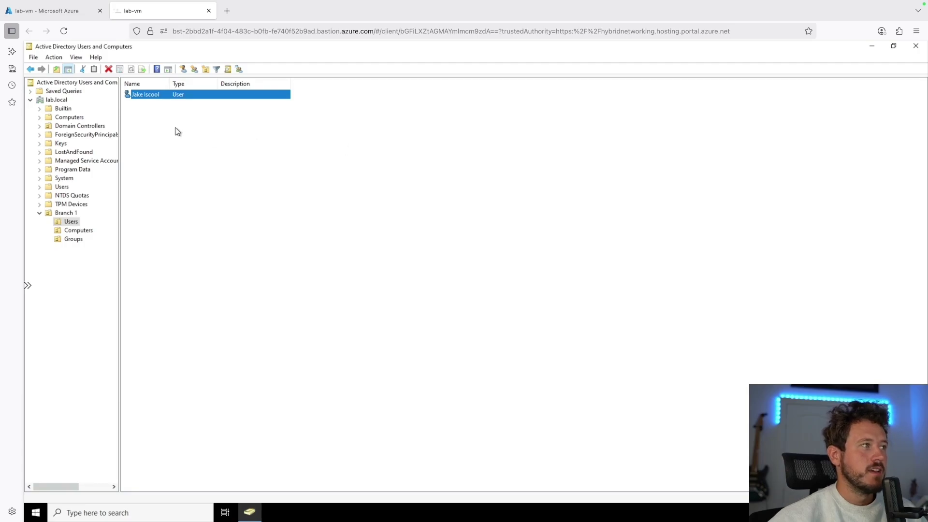
- Browse lab.local's Computers container, then Branch 1's Computers and Groups OUs
{"action": "left_click", "coordinate": [66, 118]}
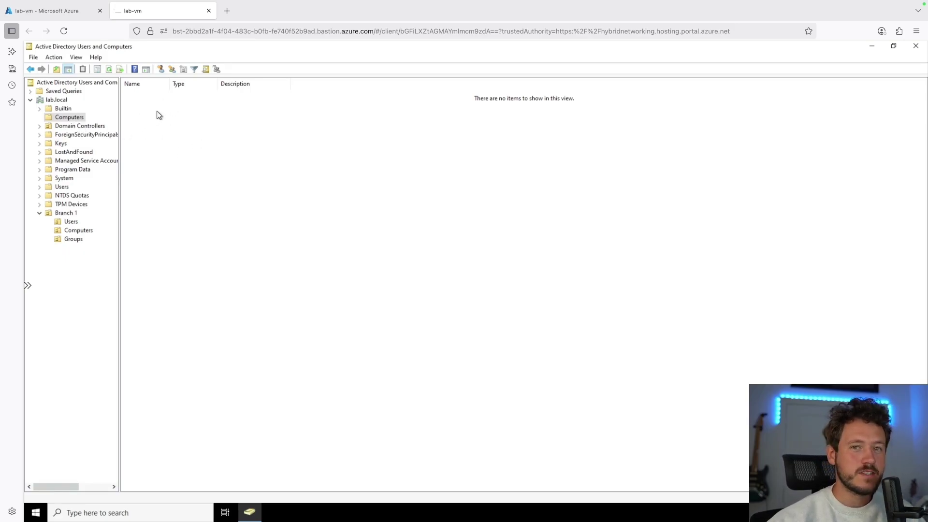
{"action": "left_click", "coordinate": [71, 232]}
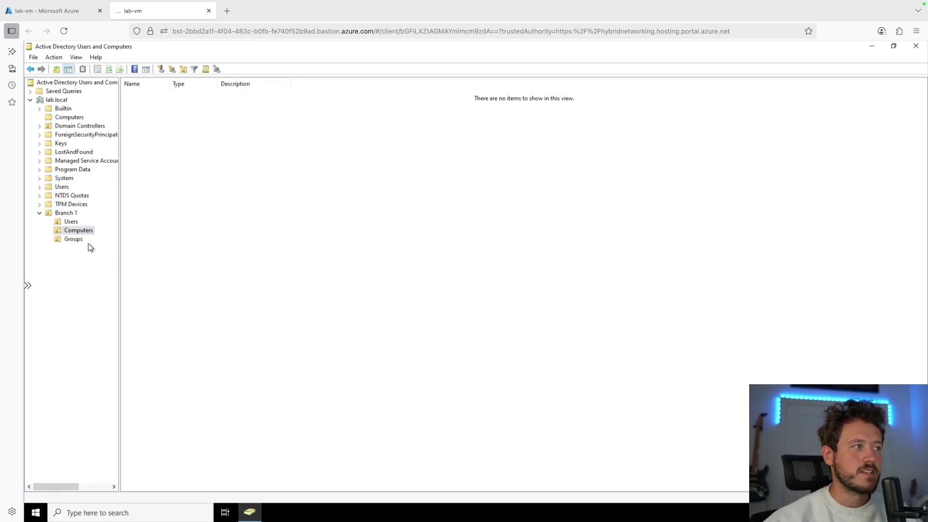
{"action": "left_click", "coordinate": [71, 240]}
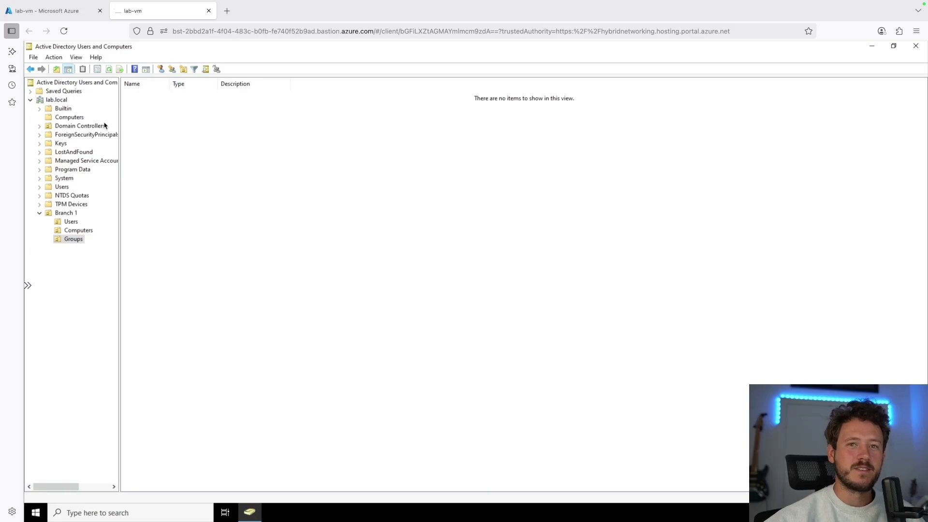
- Close the lab-vm session tab and open rg-labtest-1 from the portal search's recent resources
{"action": "left_click", "coordinate": [209, 11]}
{"action": "left_click", "coordinate": [351, 53]}
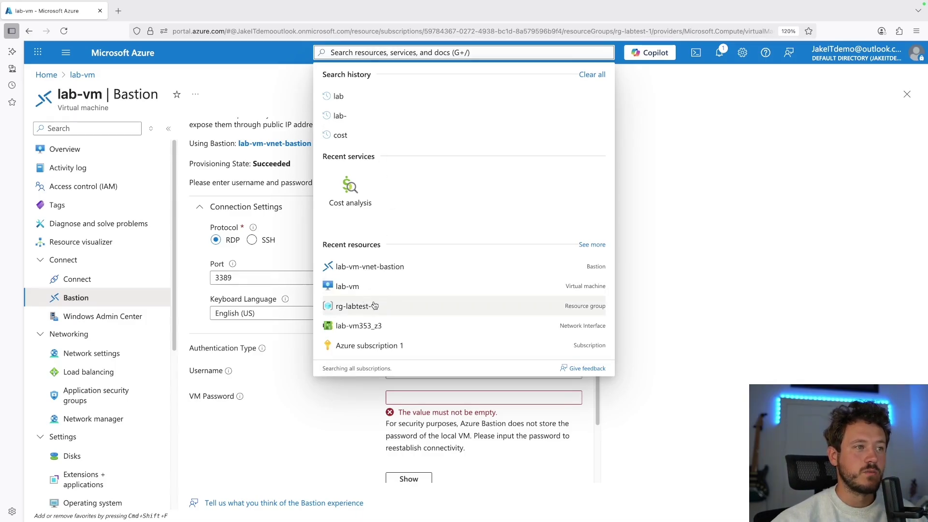
{"action": "left_click", "coordinate": [362, 313]}
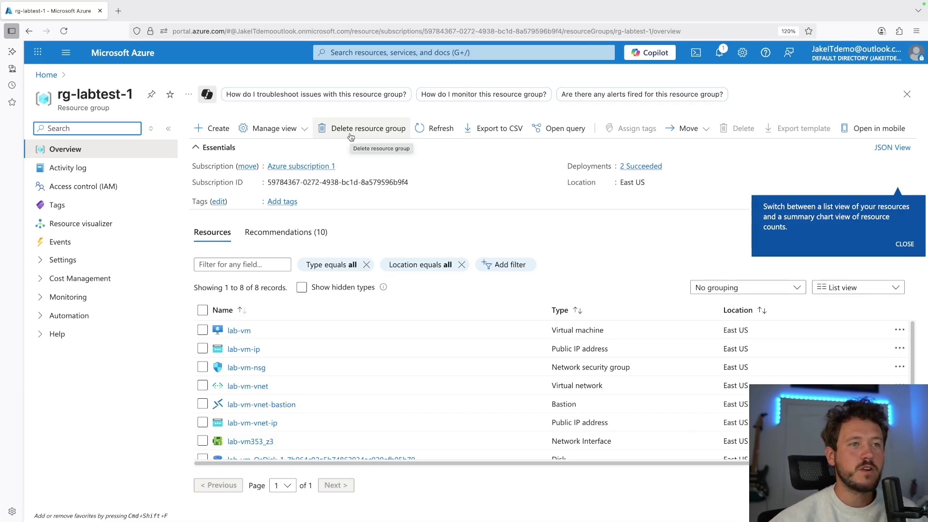
- Begin deleting rg-labtest-1 with Apply force delete ticked and 'rg-labtest-1' typed as confirmation
{"action": "left_click", "coordinate": [351, 137]}
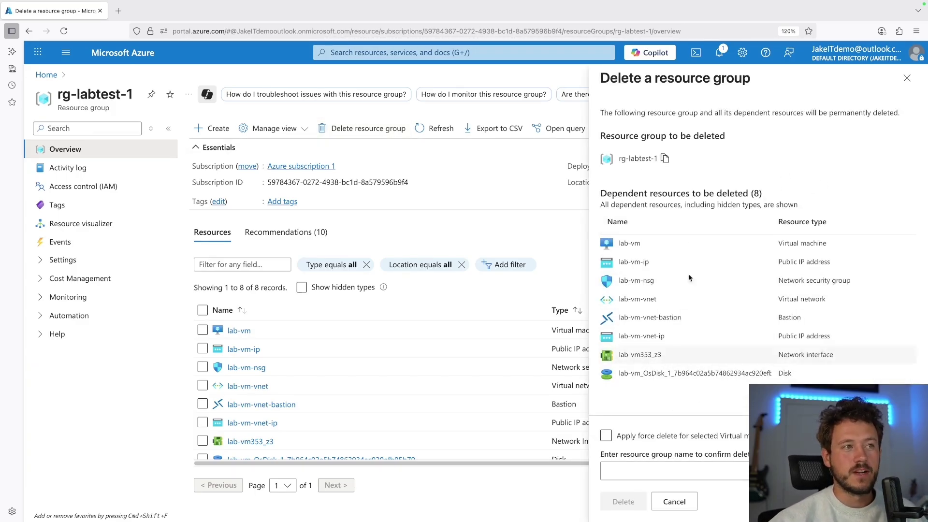
{"action": "left_click", "coordinate": [607, 436]}
{"action": "left_click", "coordinate": [632, 476]}
{"action": "type", "text": "rg-labtest-1"}
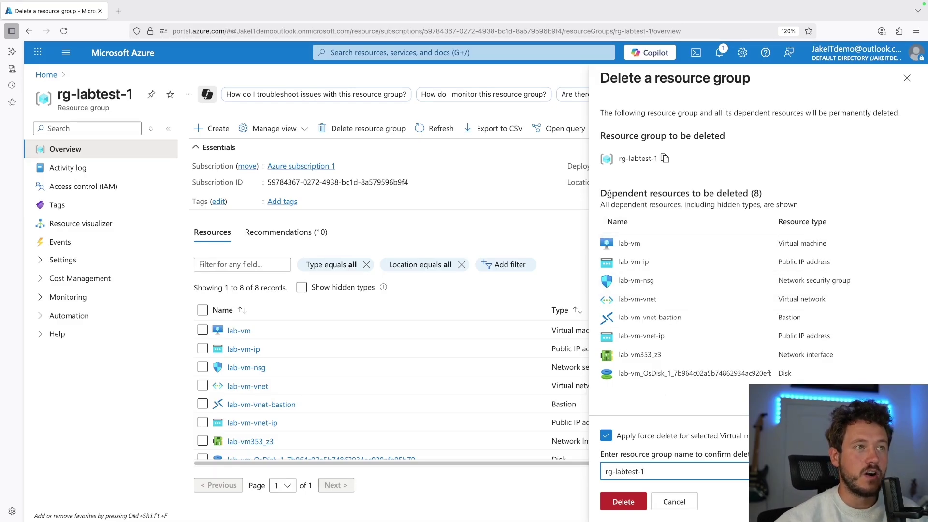